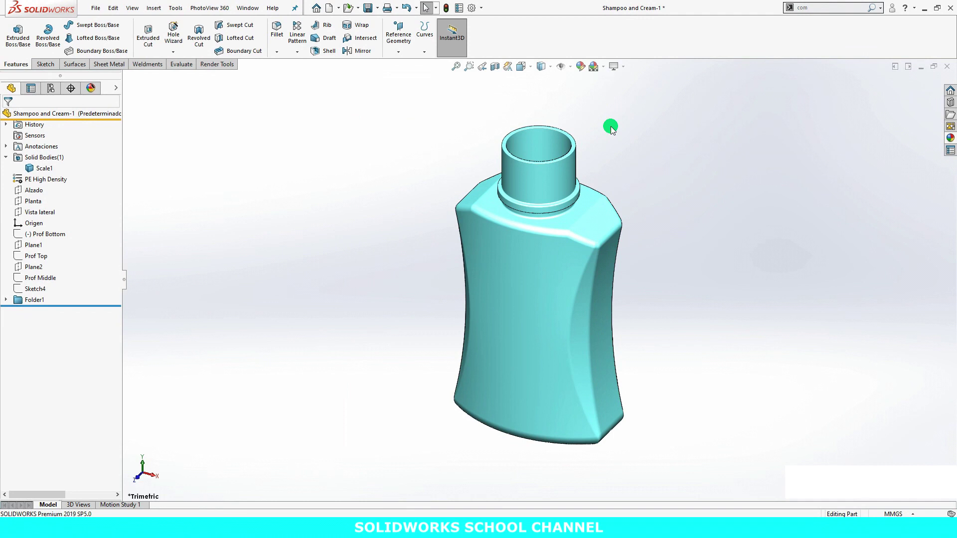
- Zoom to Area around the bottle neck so it fills the view
{"action": "left_click", "coordinate": [468, 67]}
{"action": "left_click_drag", "start_coordinate": [494, 121], "coordinate": [627, 240]}
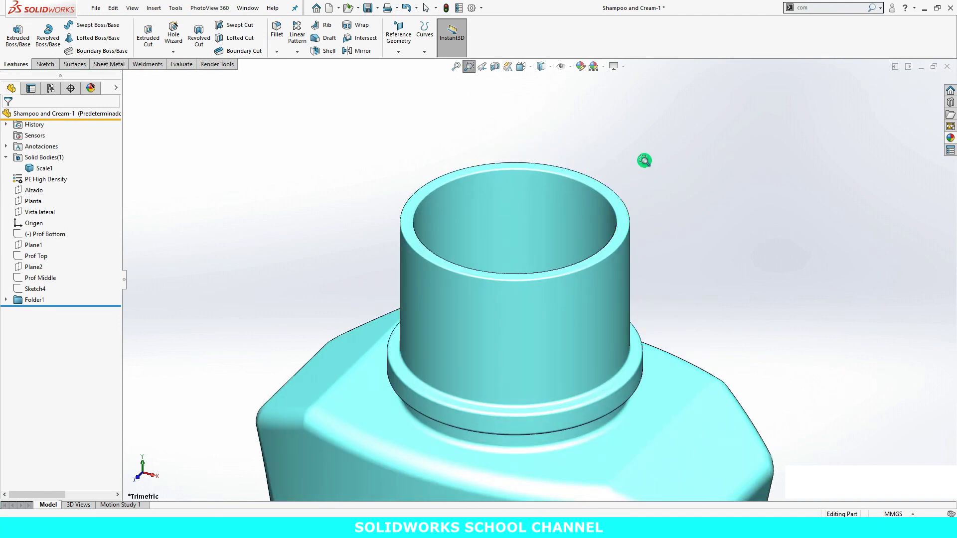
- Create Plane9 offset 8.00 mm below the neck's top rim face, using flip offset
{"action": "left_click", "coordinate": [399, 52]}
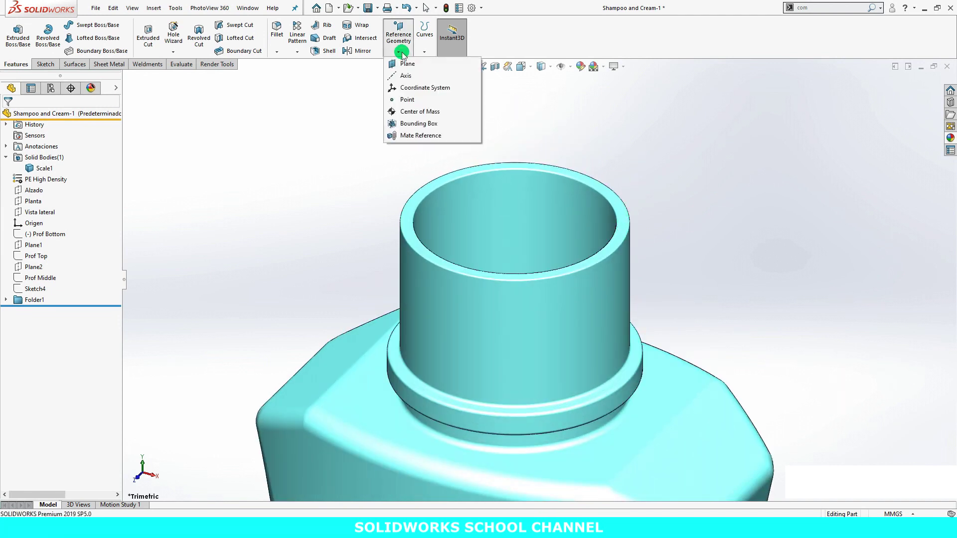
{"action": "left_click", "coordinate": [408, 65]}
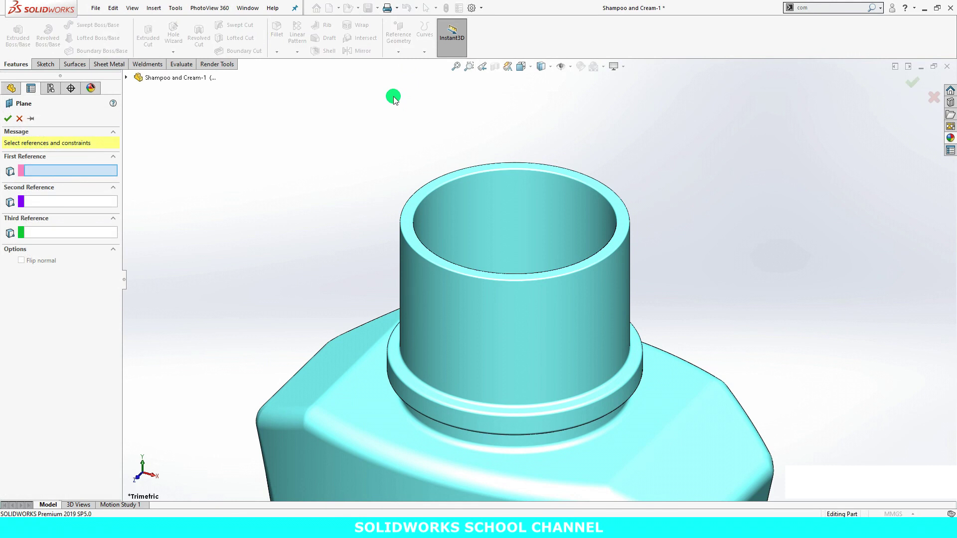
{"action": "left_click", "coordinate": [421, 195]}
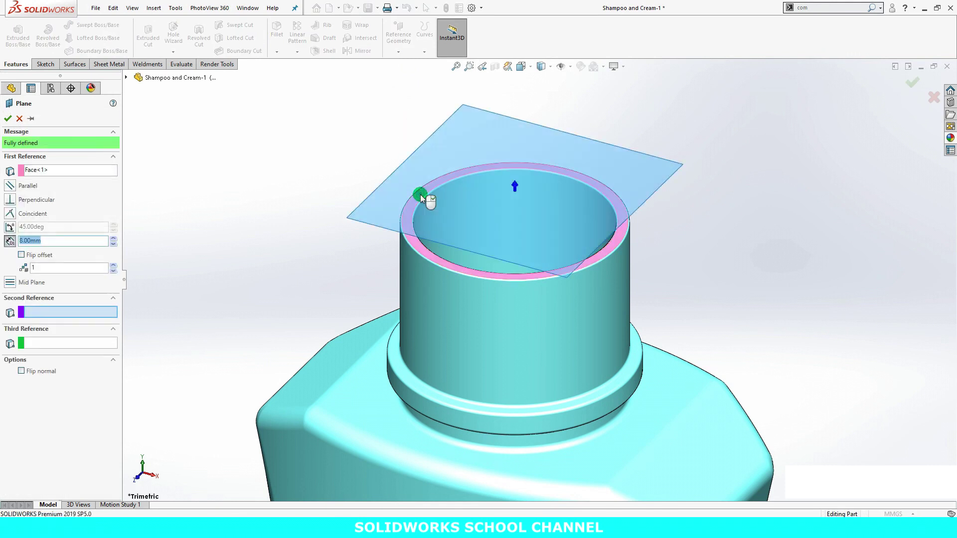
{"action": "left_click", "coordinate": [21, 255]}
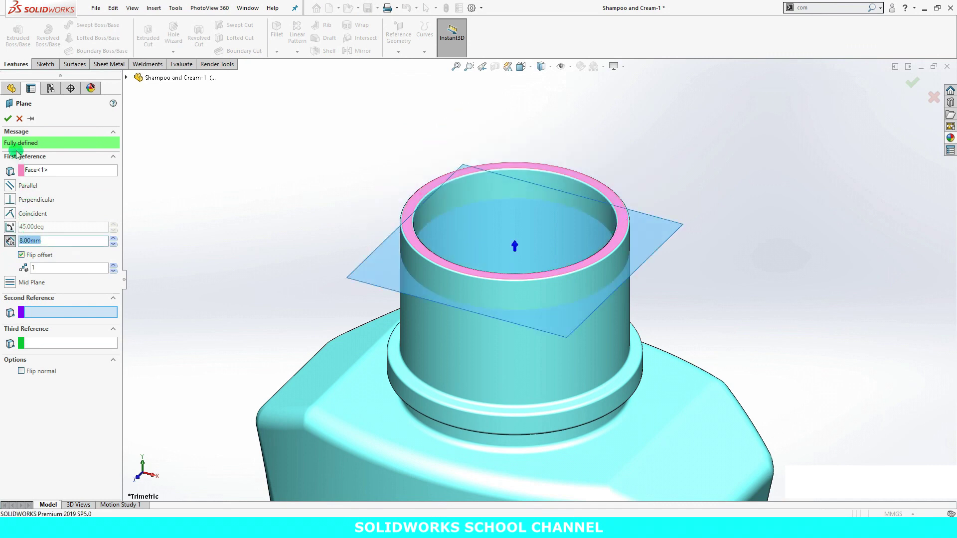
{"action": "left_click", "coordinate": [8, 119]}
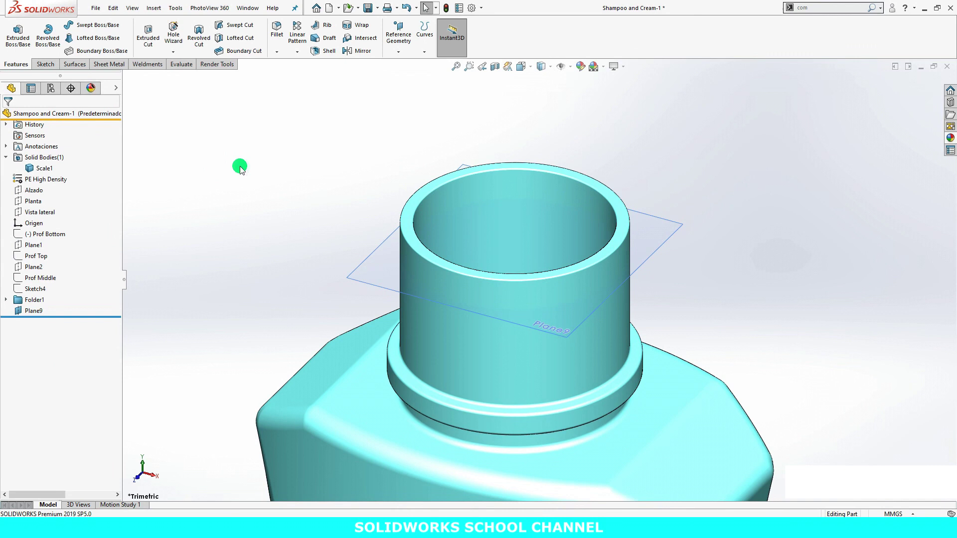
- Sketch on Plane9 and convert the neck's top outer edge into a 5.25 cm circle
{"action": "right_click", "coordinate": [355, 273]}
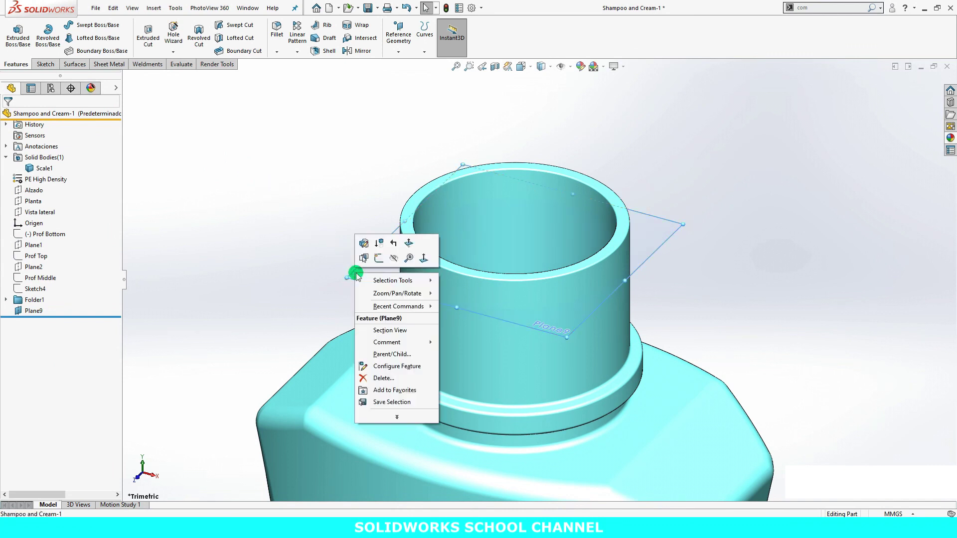
{"action": "left_click", "coordinate": [379, 258]}
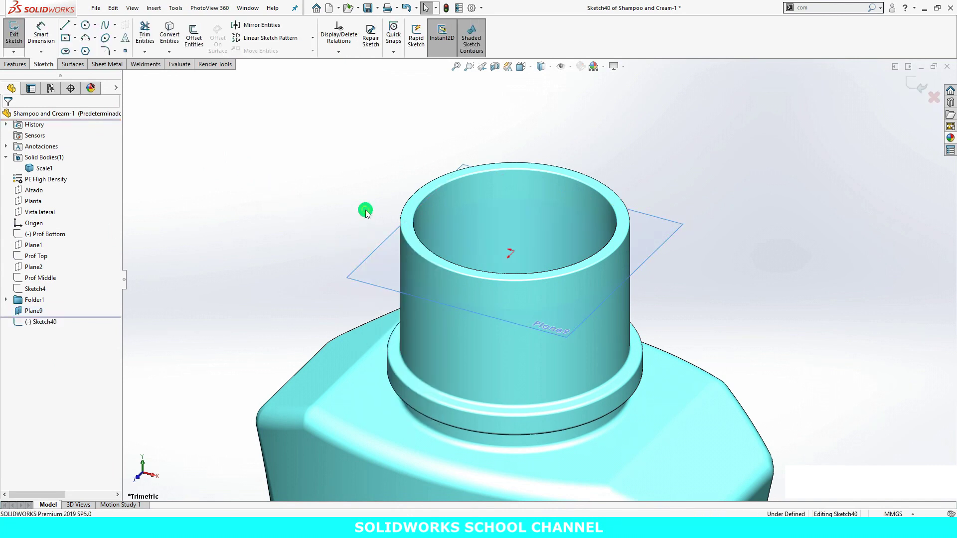
{"action": "left_click", "coordinate": [170, 38]}
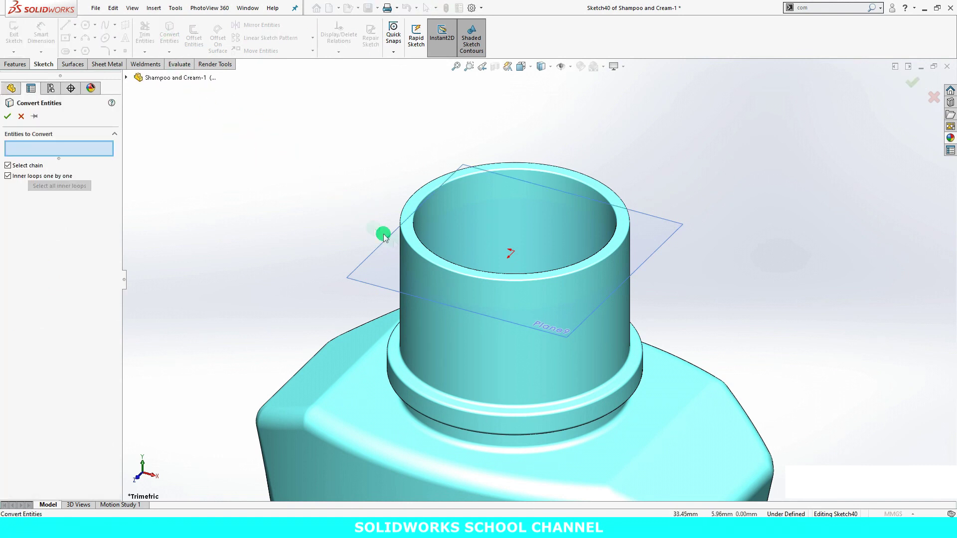
{"action": "left_click", "coordinate": [410, 249]}
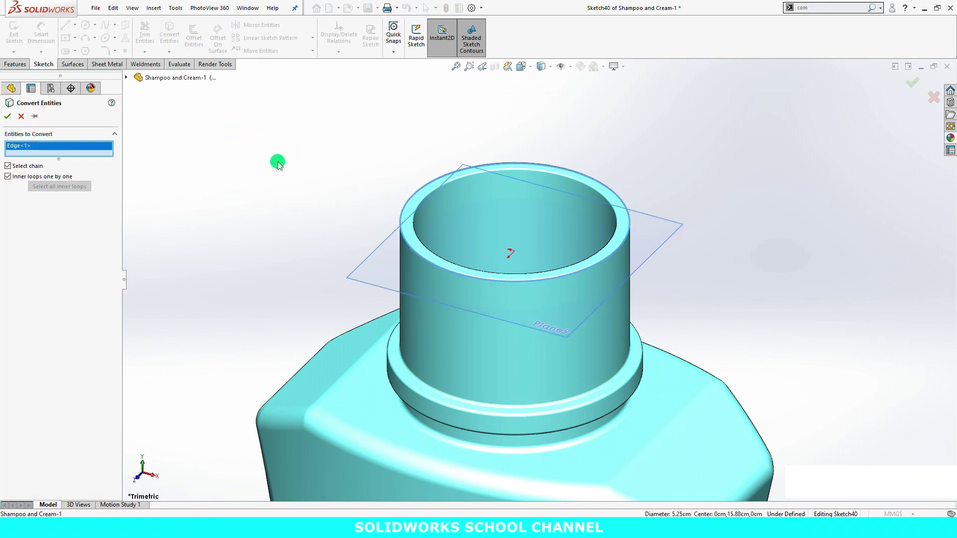
{"action": "left_click", "coordinate": [7, 118]}
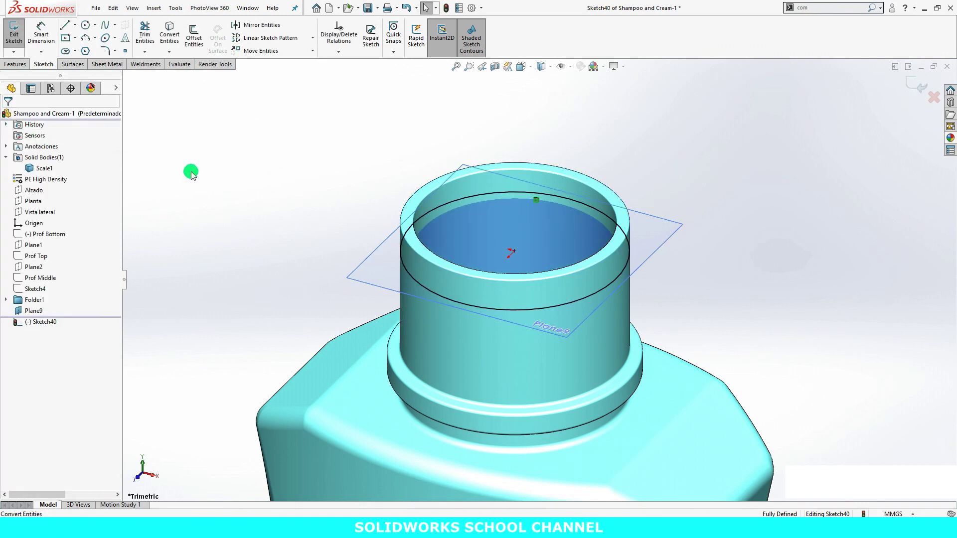
{"action": "left_click", "coordinate": [16, 64]}
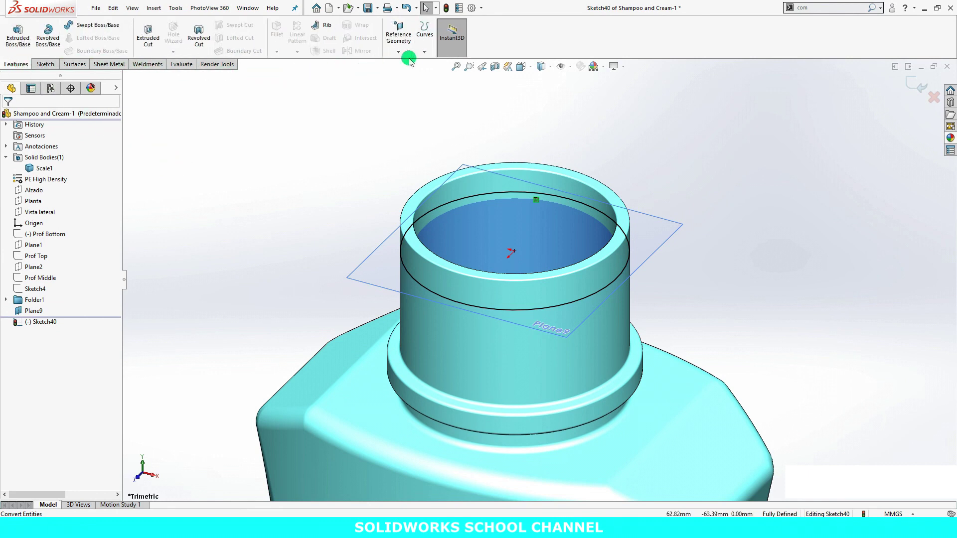
- Create Helix/Spiral4 from the circle with 10 mm pitch, 2 revolutions and reversed direction
{"action": "left_click", "coordinate": [424, 52]}
{"action": "left_click", "coordinate": [431, 78]}
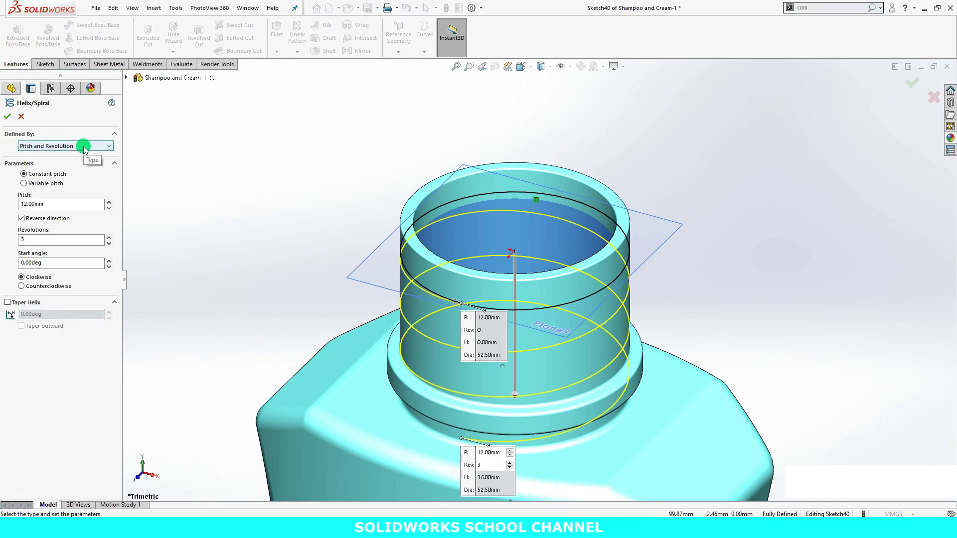
{"action": "double_click", "coordinate": [50, 204]}
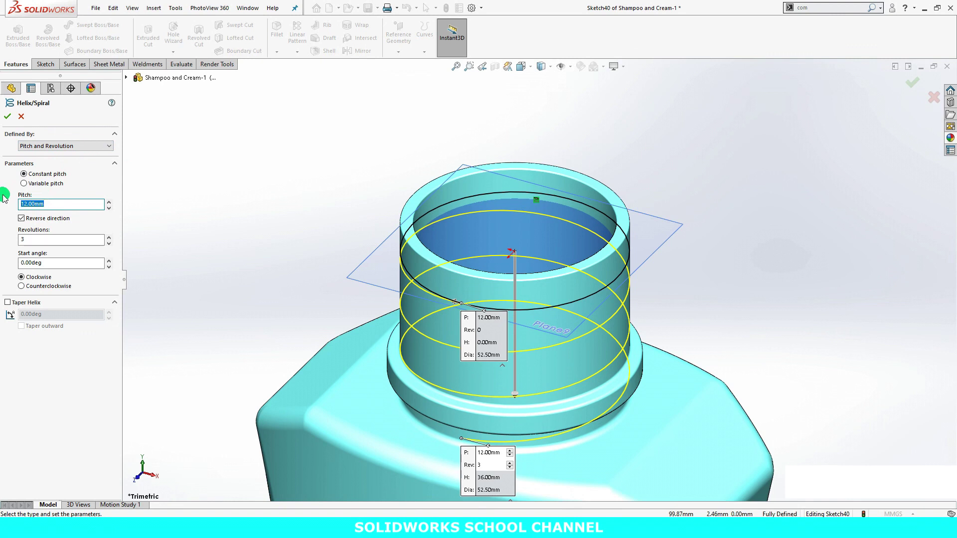
{"action": "double_click", "coordinate": [50, 239]}
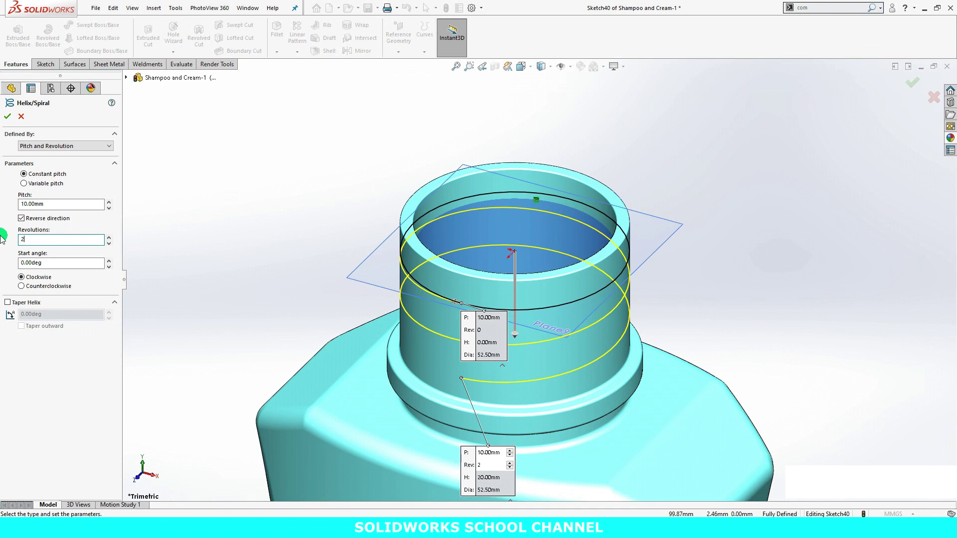
{"action": "left_click", "coordinate": [7, 117]}
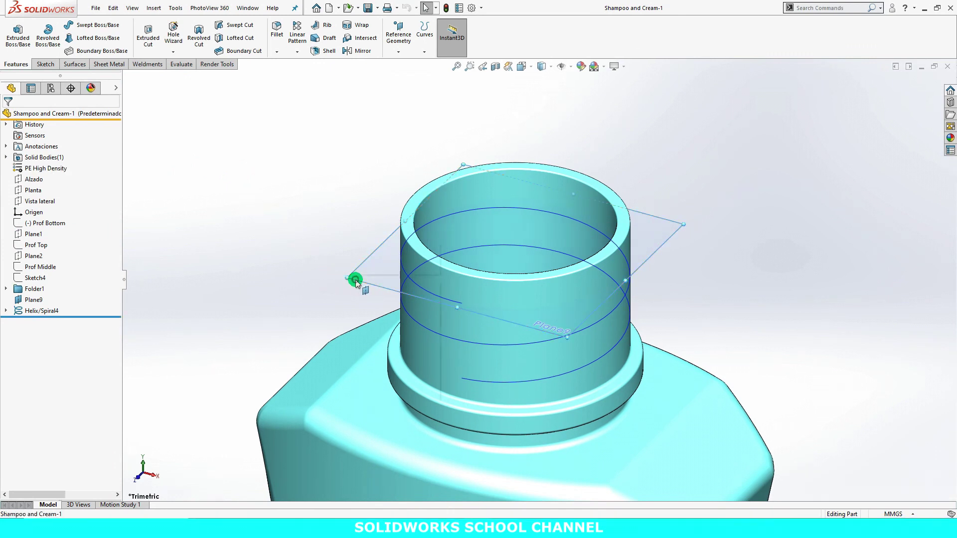
- Hide Plane9 and create Plane10 perpendicular to the helix at its end point
{"action": "right_click", "coordinate": [357, 278]}
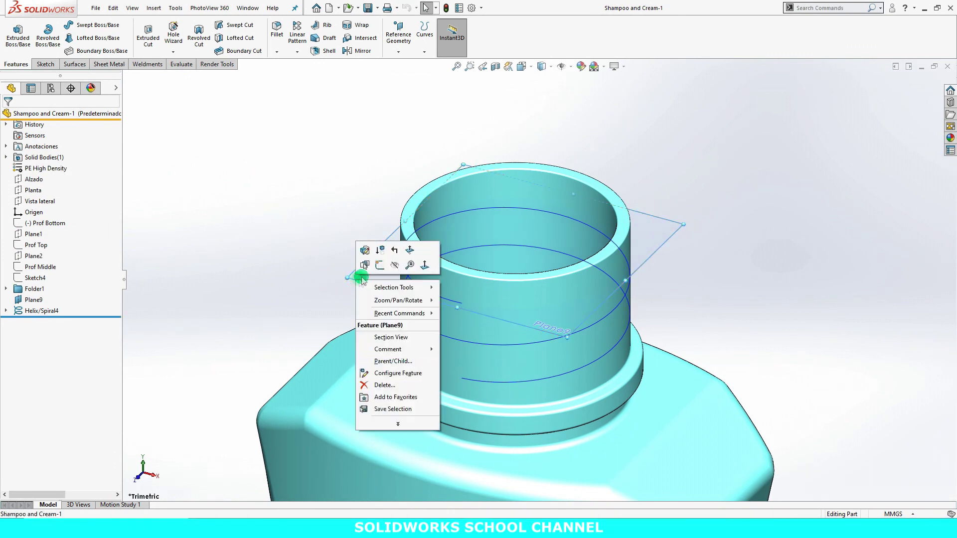
{"action": "left_click", "coordinate": [396, 265]}
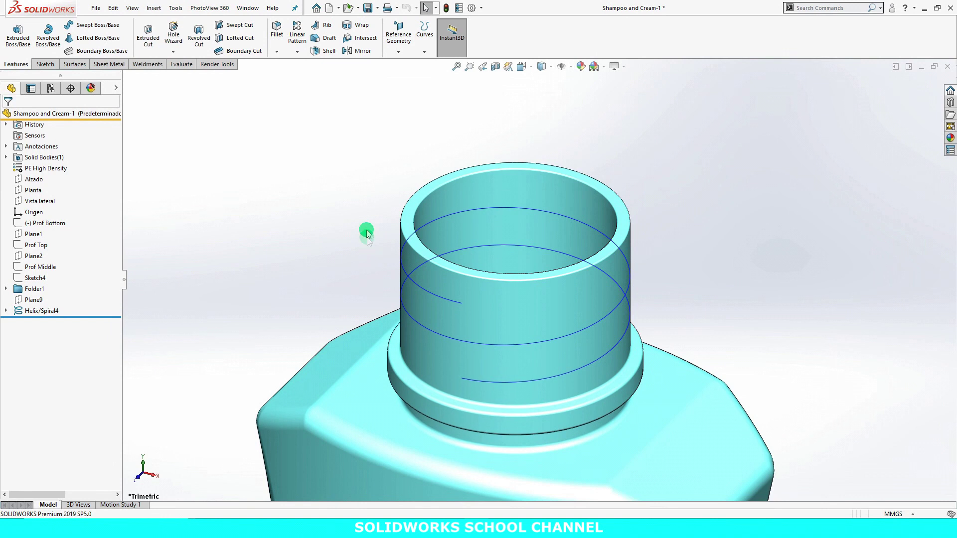
{"action": "left_click", "coordinate": [401, 53]}
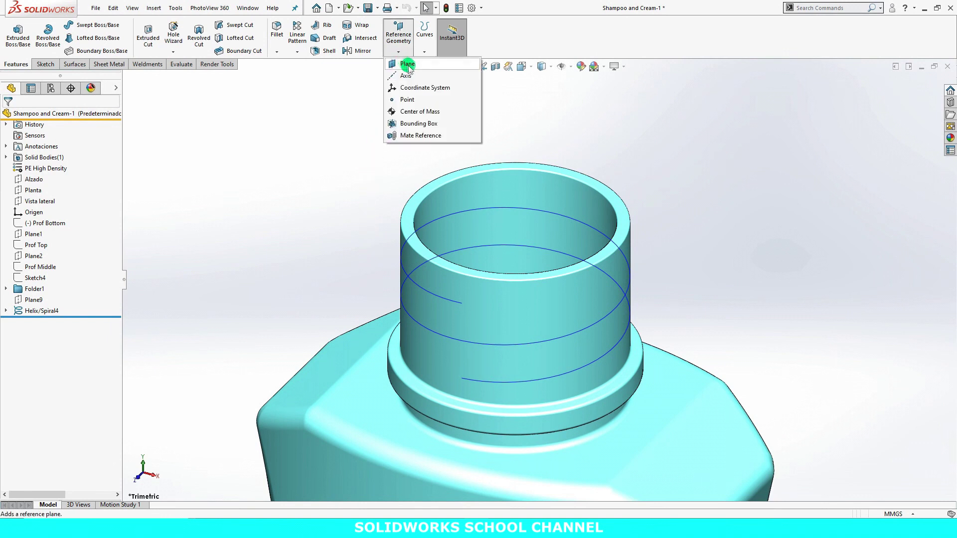
{"action": "left_click", "coordinate": [421, 66]}
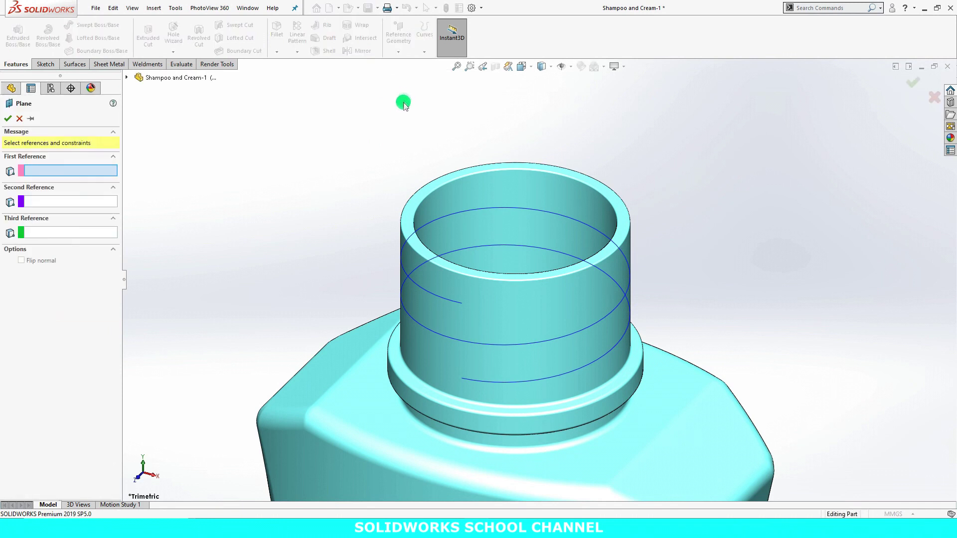
{"action": "left_click", "coordinate": [400, 265]}
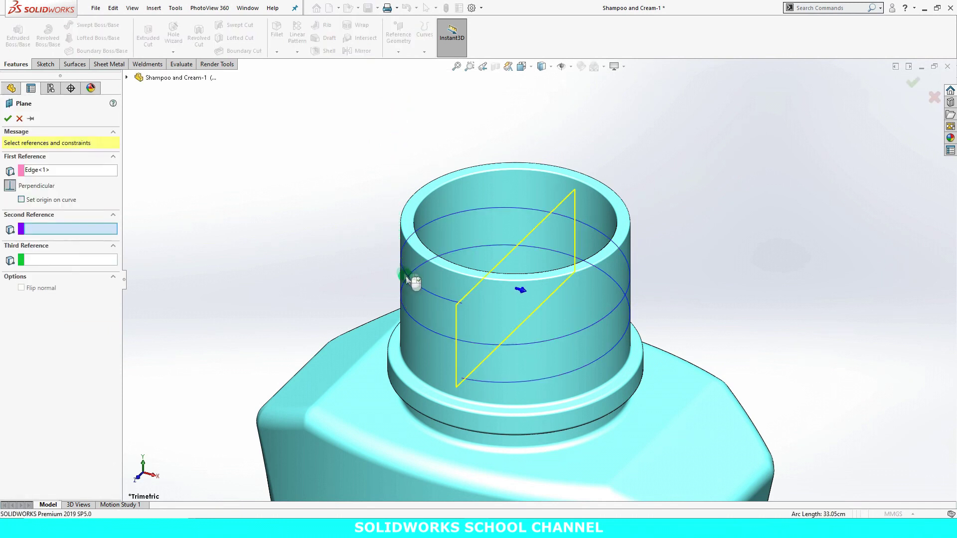
{"action": "left_click", "coordinate": [461, 306]}
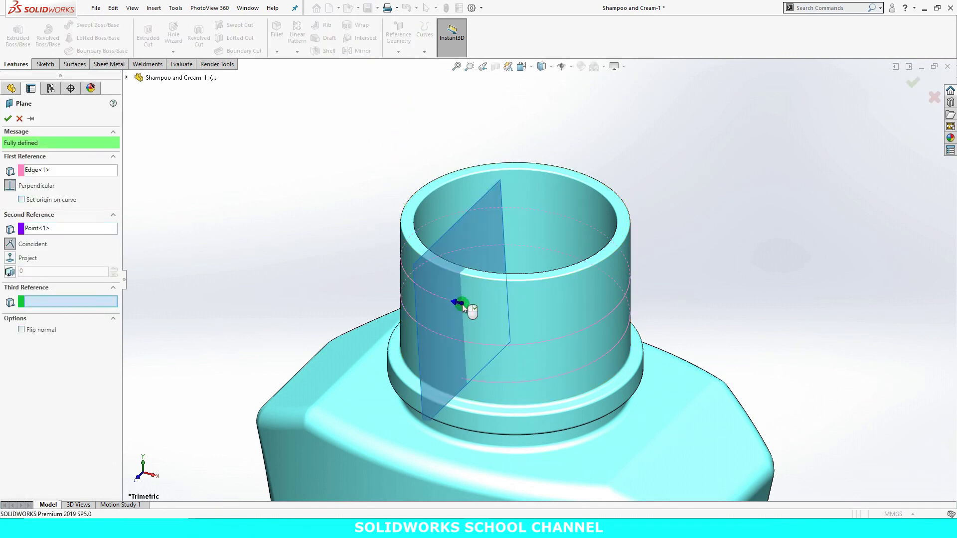
{"action": "right_click", "coordinate": [744, 172]}
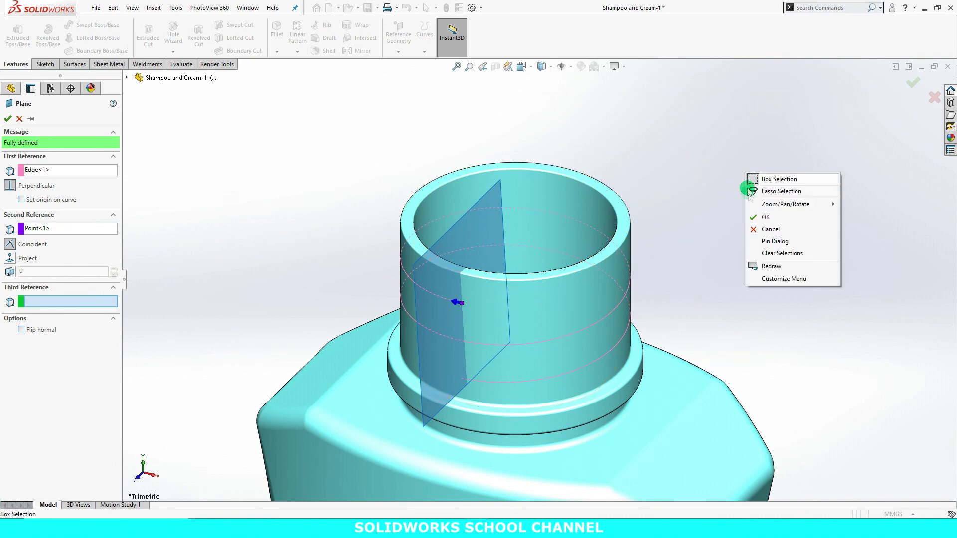
{"action": "left_click", "coordinate": [758, 218]}
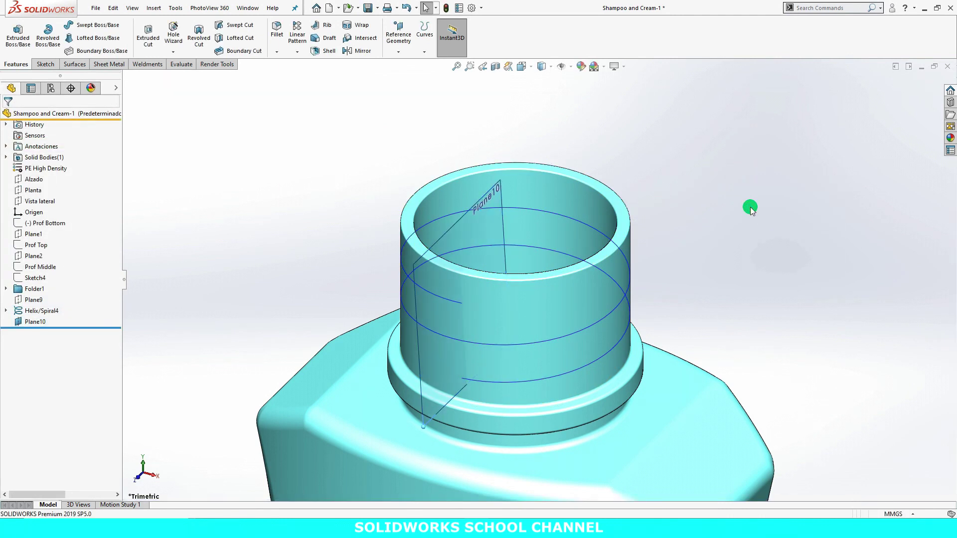
- Start a sketch on Plane10, view it from the Right, and zoom onto the neck top
{"action": "right_click", "coordinate": [499, 195]}
{"action": "left_click", "coordinate": [523, 181]}
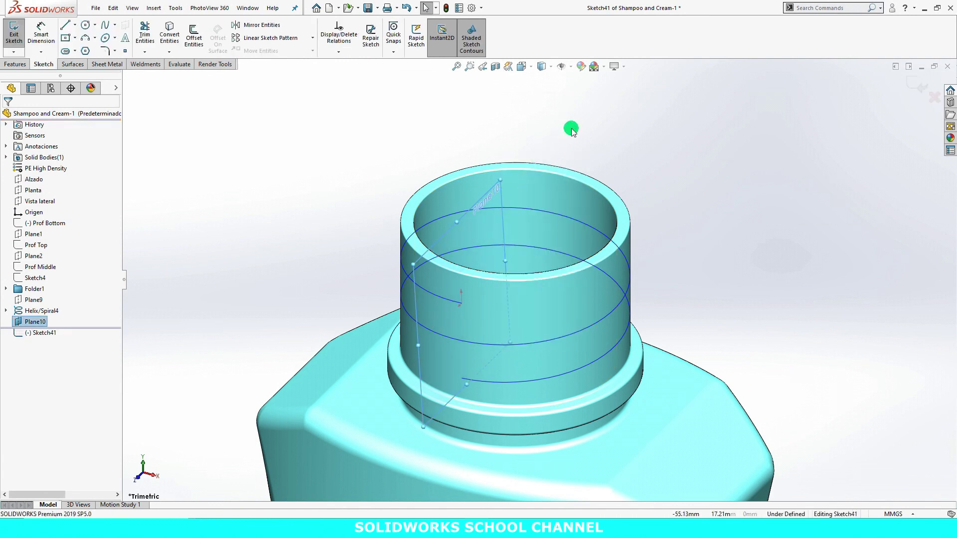
{"action": "key", "text": "space"}
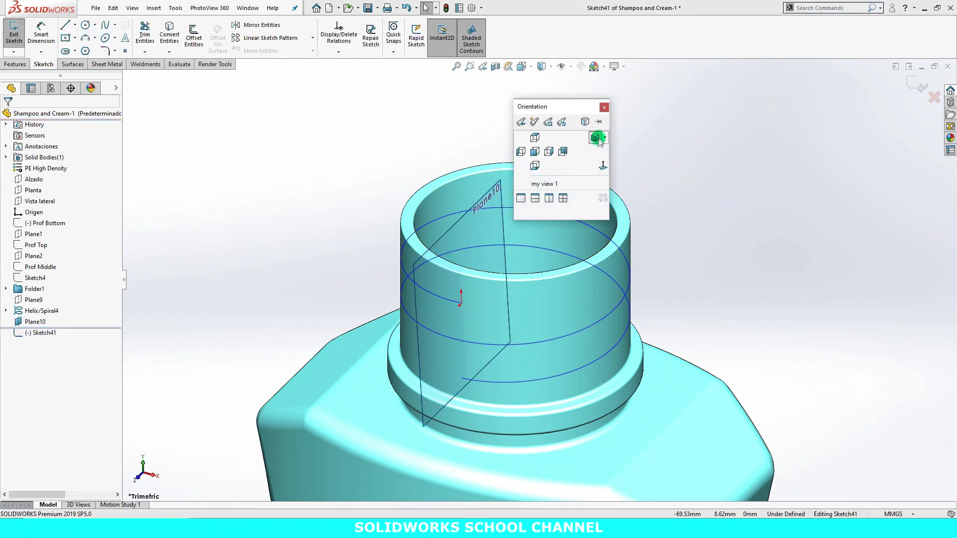
{"action": "left_click", "coordinate": [561, 152]}
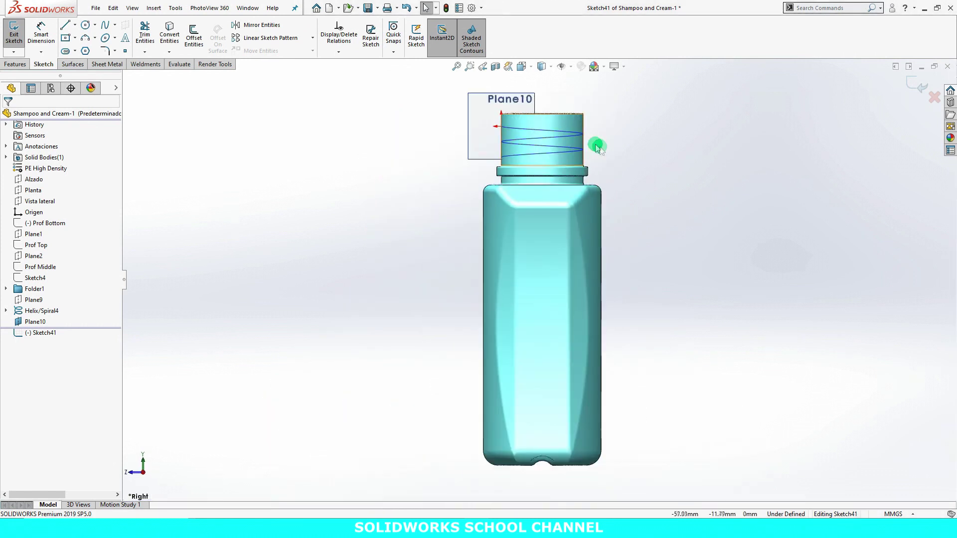
{"action": "left_click", "coordinate": [469, 66]}
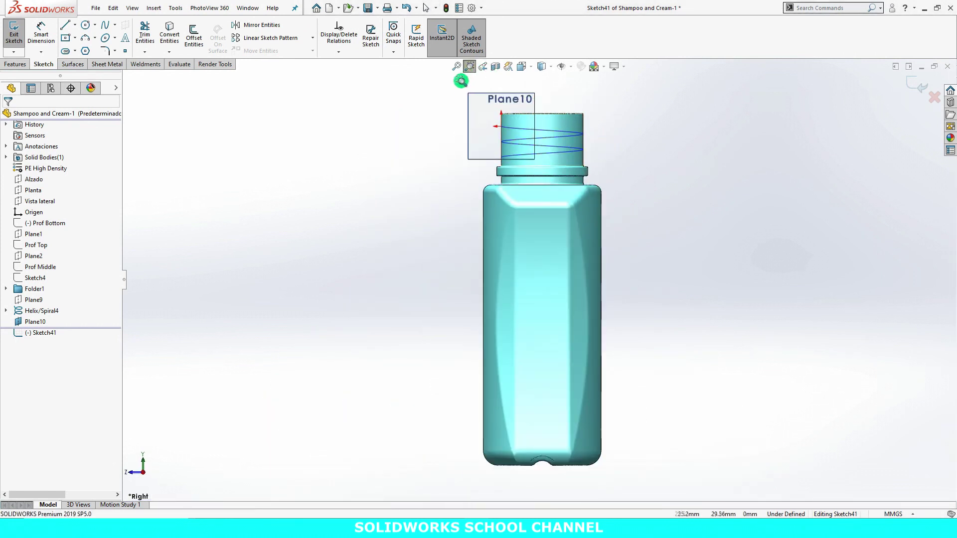
{"action": "left_click_drag", "start_coordinate": [461, 83], "coordinate": [558, 168]}
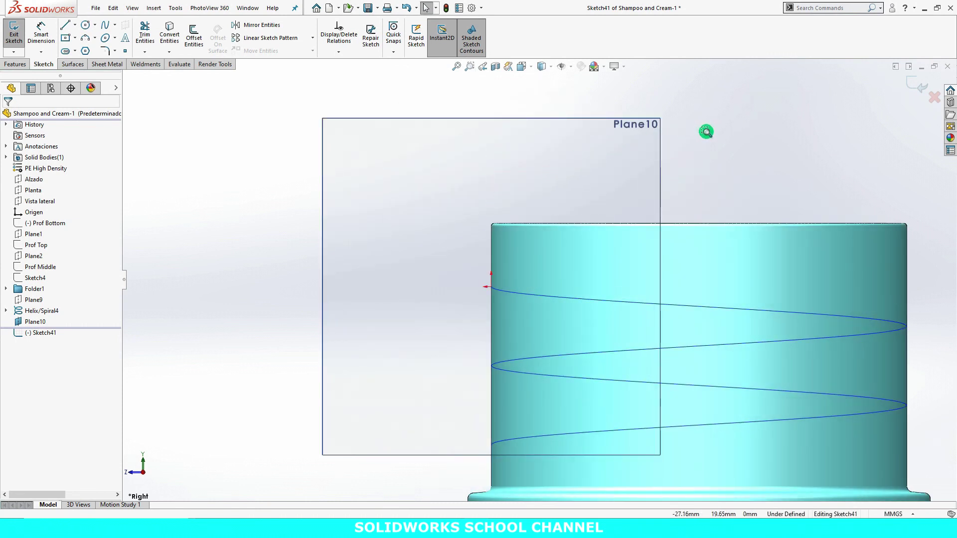
- Draw a vertical midpoint line and a horizontal construction centerline leftward from its midpoint
{"action": "key", "text": "s"}
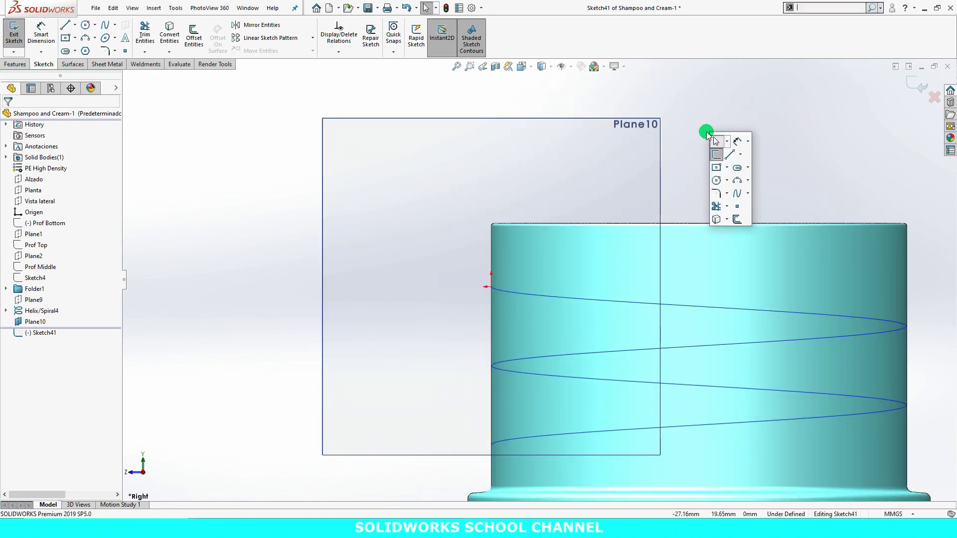
{"action": "left_click", "coordinate": [734, 154]}
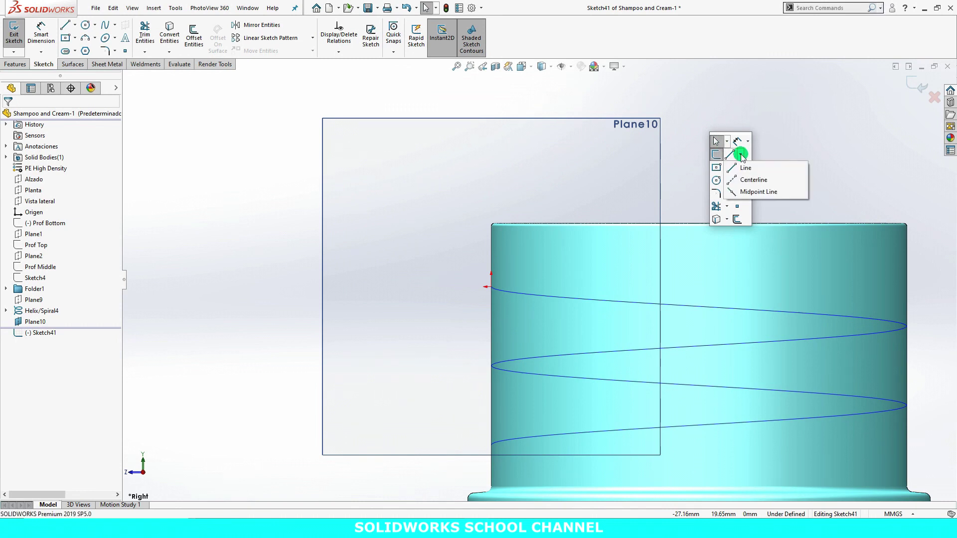
{"action": "left_click", "coordinate": [741, 193]}
{"action": "left_click", "coordinate": [410, 273]}
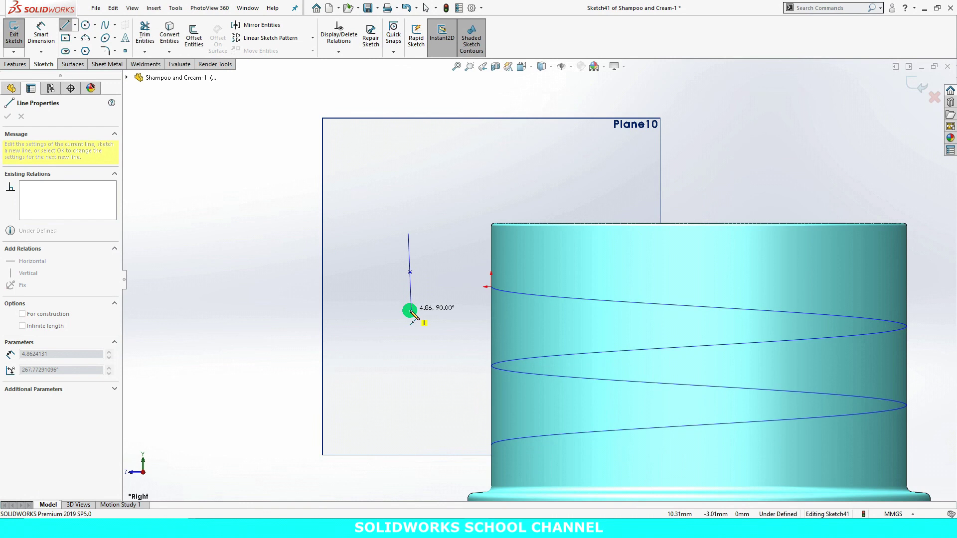
{"action": "left_click", "coordinate": [409, 311]}
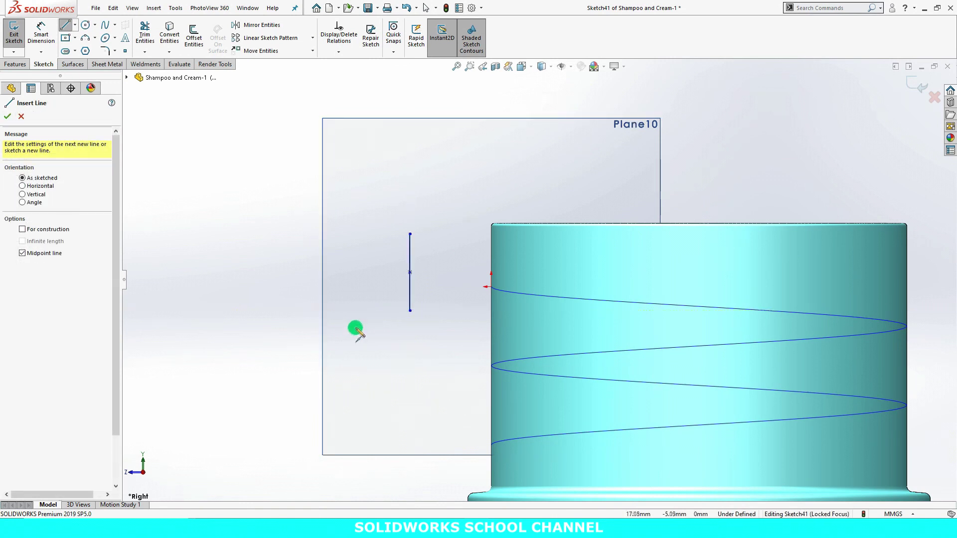
{"action": "key", "text": "s"}
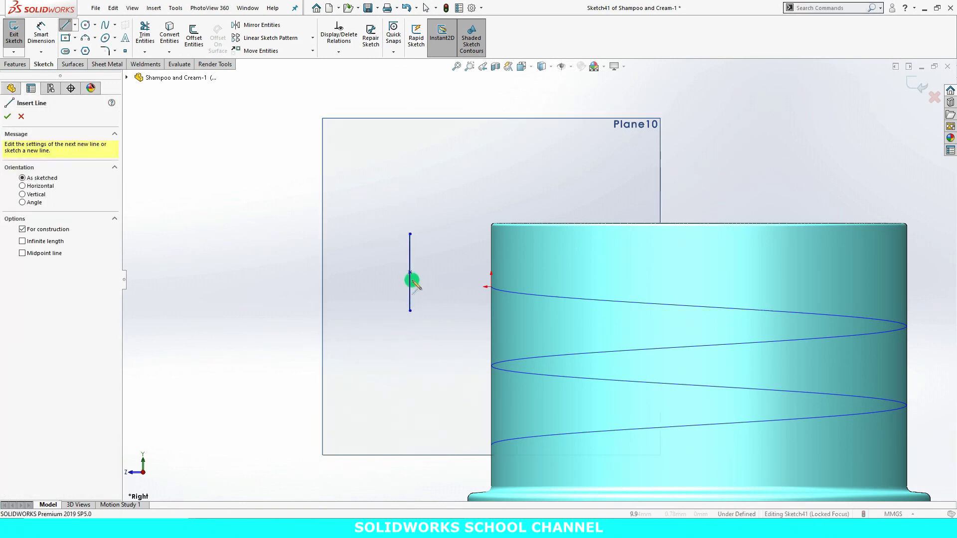
{"action": "left_click", "coordinate": [408, 272]}
{"action": "left_click_drag", "start_coordinate": [408, 273], "coordinate": [353, 272]}
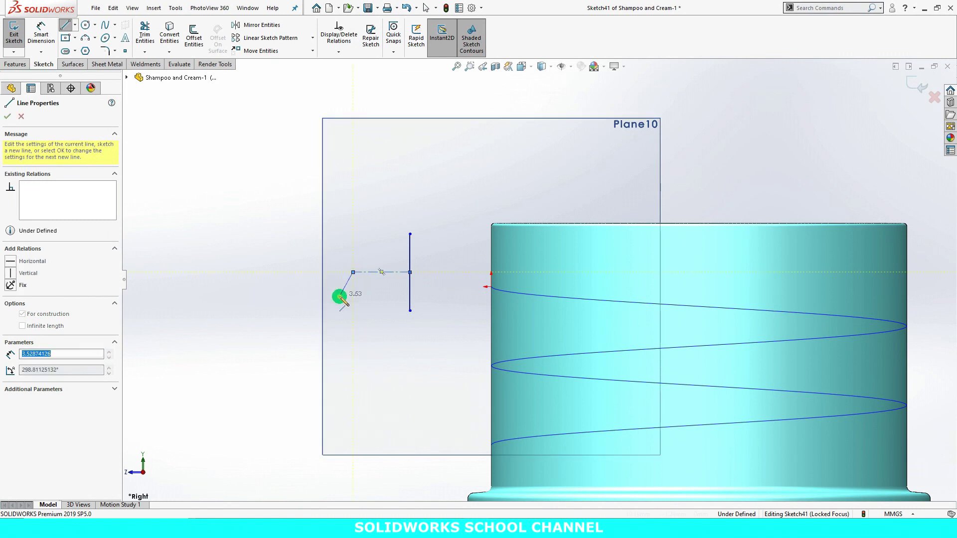
- Add a shorter left midpoint line and close the trapezoid with bottom and top edges
{"action": "key", "text": "s"}
{"action": "left_click", "coordinate": [366, 333]}
{"action": "left_click", "coordinate": [369, 370]}
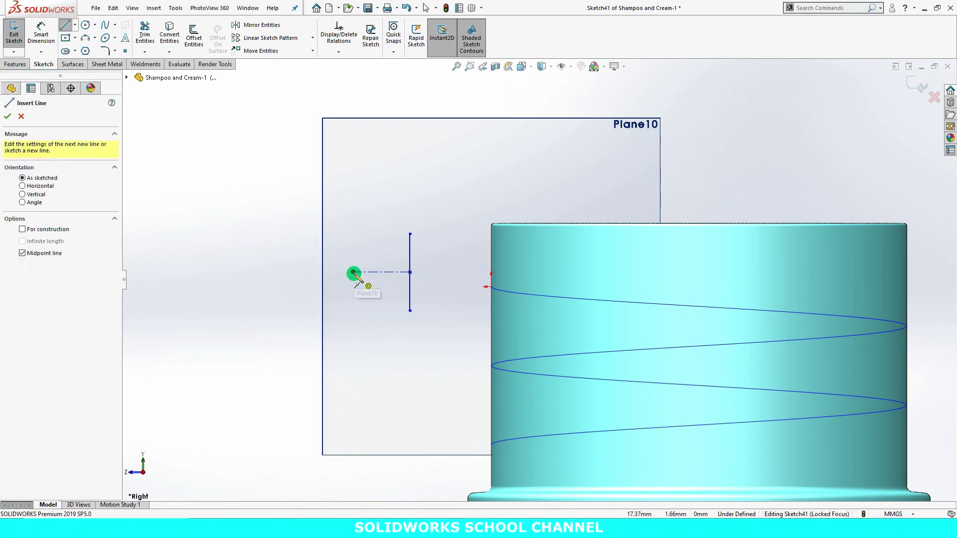
{"action": "left_click", "coordinate": [353, 272]}
{"action": "left_click", "coordinate": [353, 293]}
{"action": "left_click", "coordinate": [410, 310]}
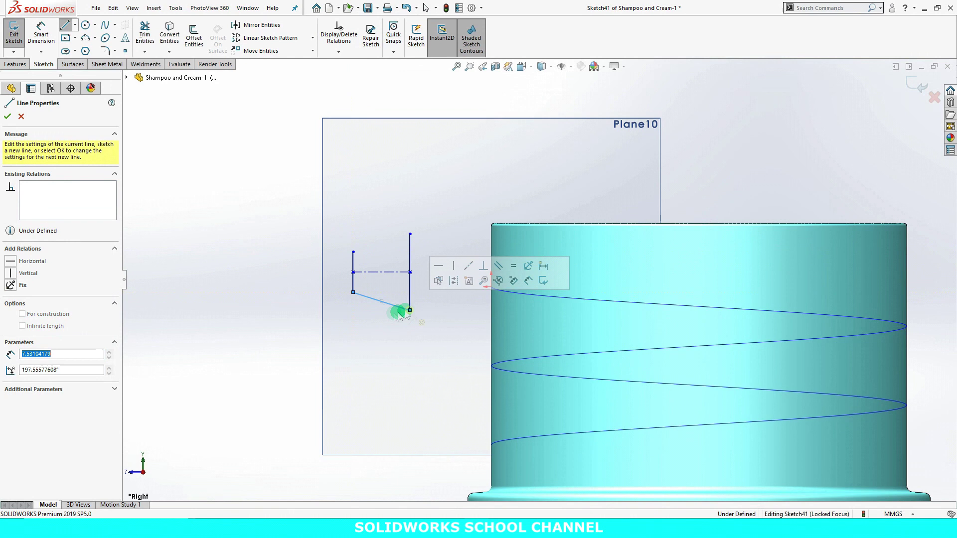
{"action": "left_click", "coordinate": [353, 252]}
{"action": "left_click", "coordinate": [410, 235]}
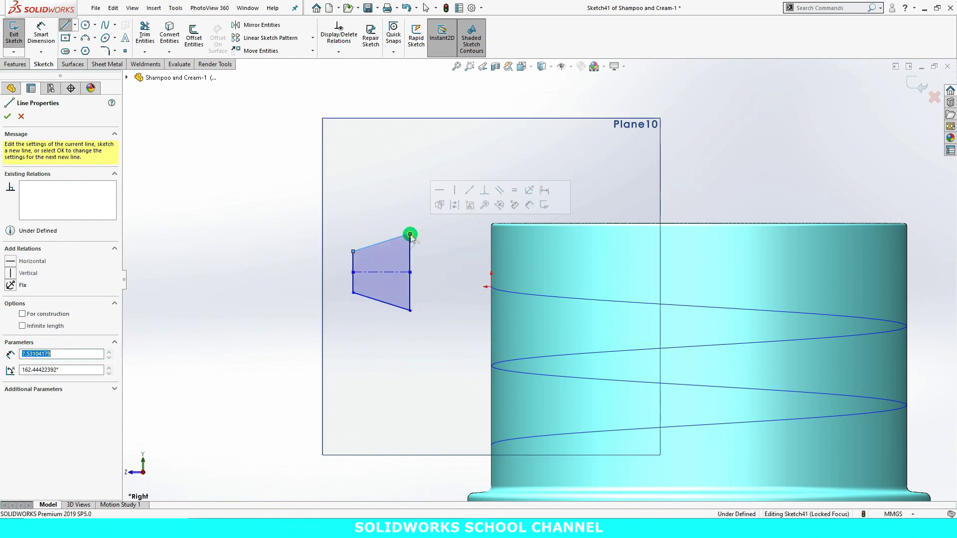
{"action": "right_click", "coordinate": [424, 168]}
{"action": "left_click", "coordinate": [427, 166]}
{"action": "right_click", "coordinate": [426, 166]}
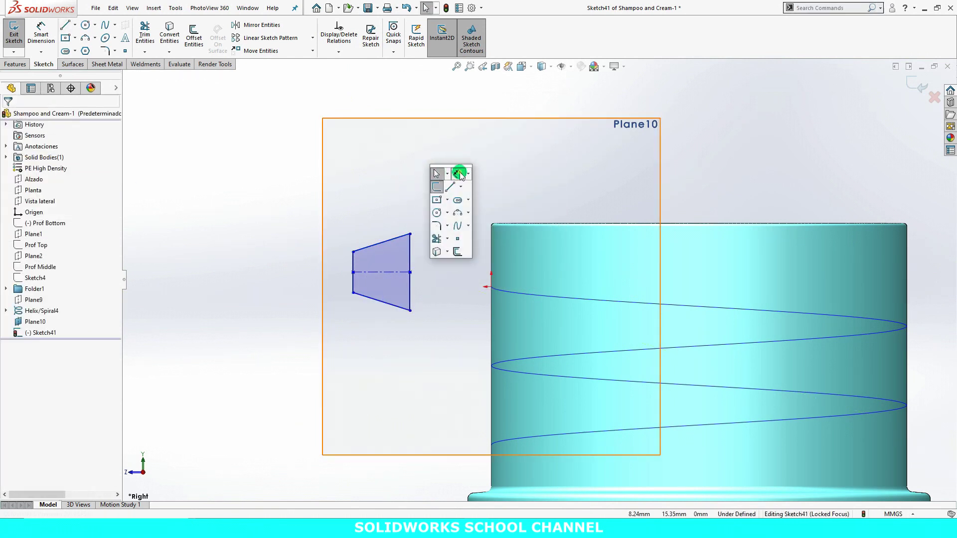
- Dimension the profile's right side height to 6 and left side height to 2
{"action": "left_click", "coordinate": [458, 175]}
{"action": "left_click", "coordinate": [411, 250]}
{"action": "left_click", "coordinate": [438, 268]}
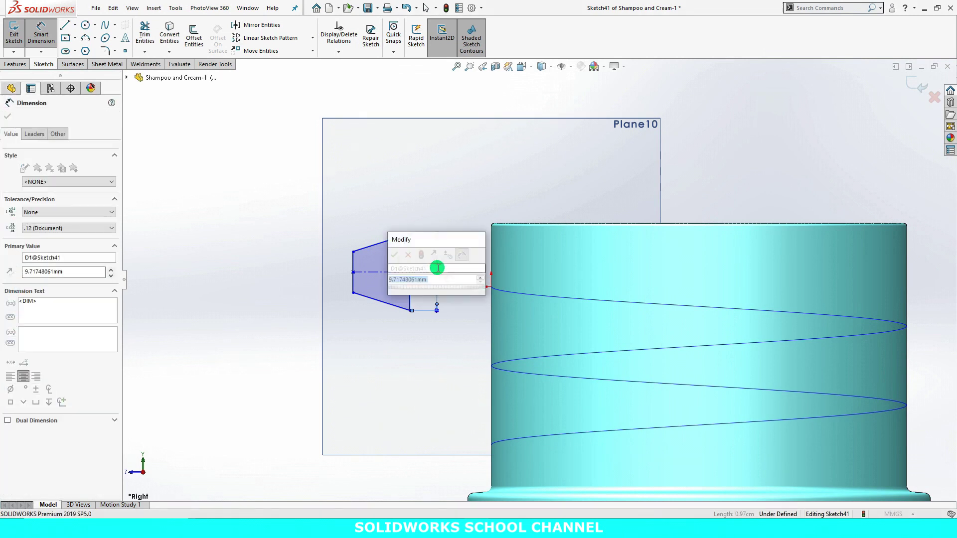
{"action": "type", "text": "6"}
{"action": "key", "text": "Return"}
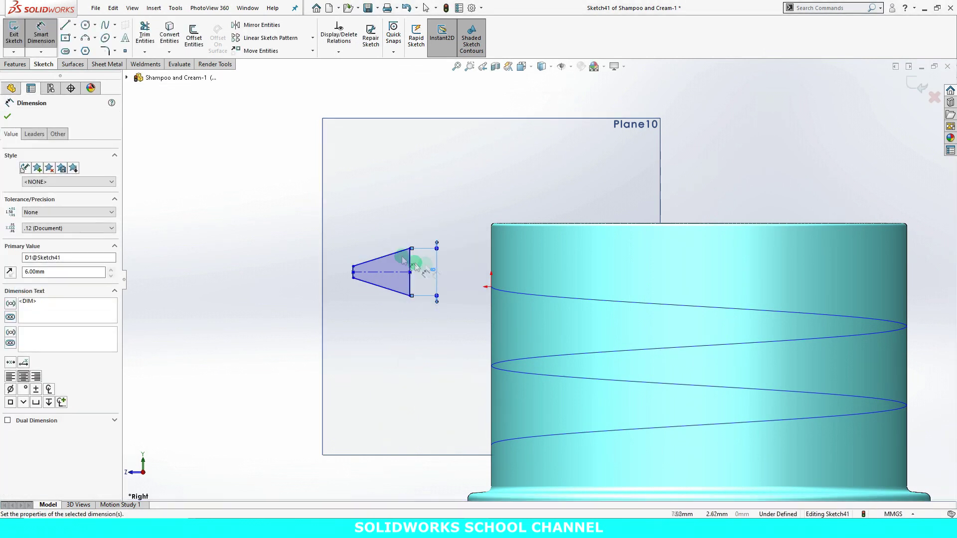
{"action": "left_click", "coordinate": [353, 267]}
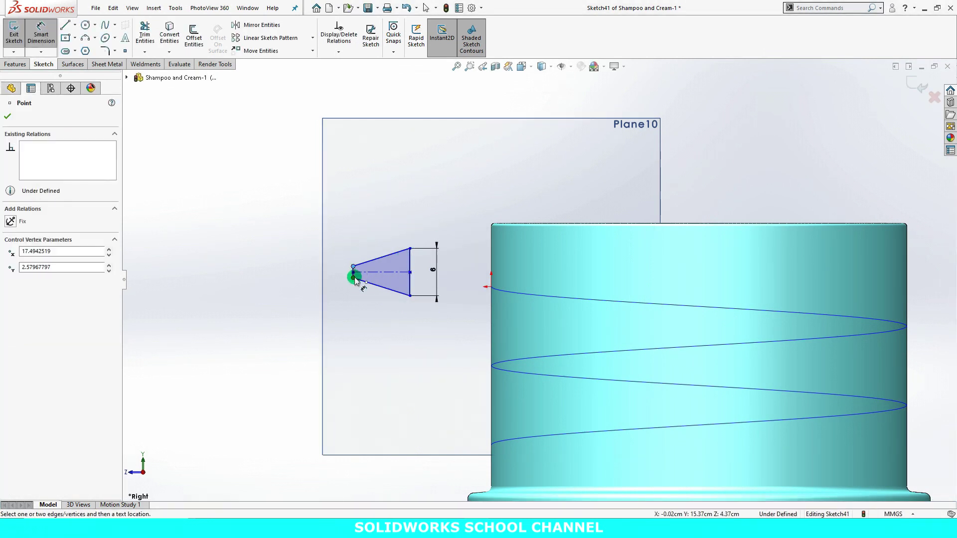
{"action": "left_click", "coordinate": [353, 278]}
{"action": "left_click", "coordinate": [335, 243]}
{"action": "type", "text": "2"}
{"action": "key", "text": "Return"}
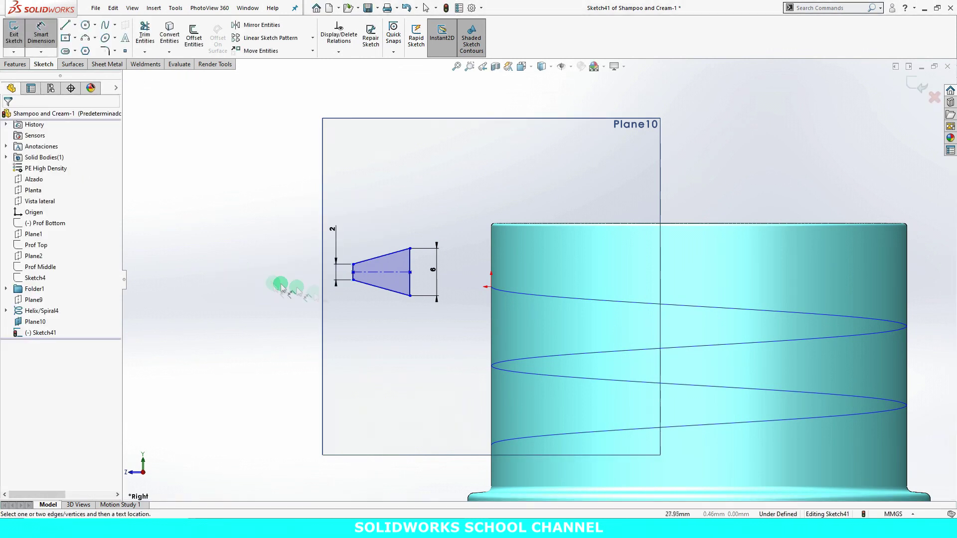
- Set the profile width to 3 and place a sketch point at the profile's centre
{"action": "left_click", "coordinate": [353, 279]}
{"action": "left_click", "coordinate": [410, 279]}
{"action": "left_click", "coordinate": [384, 329]}
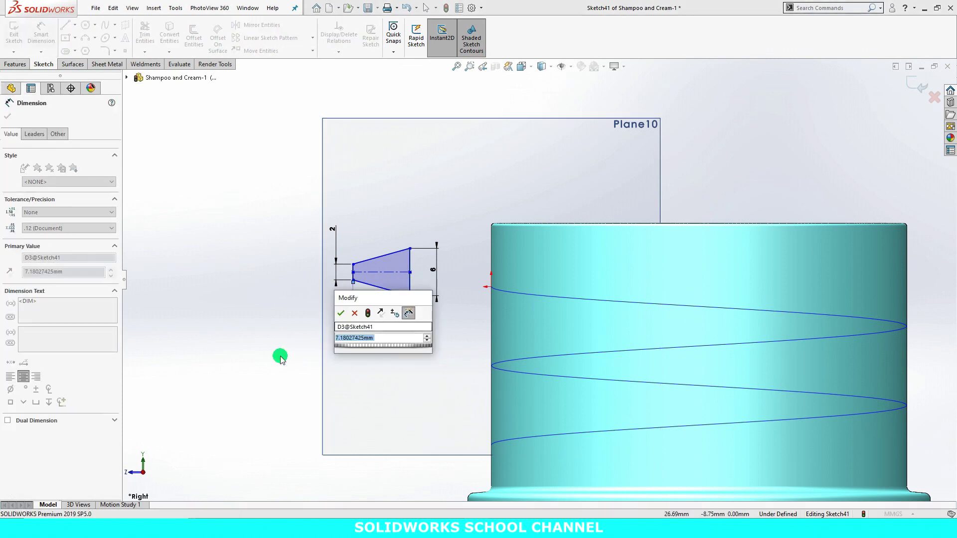
{"action": "type", "text": "3"}
{"action": "key", "text": "Return"}
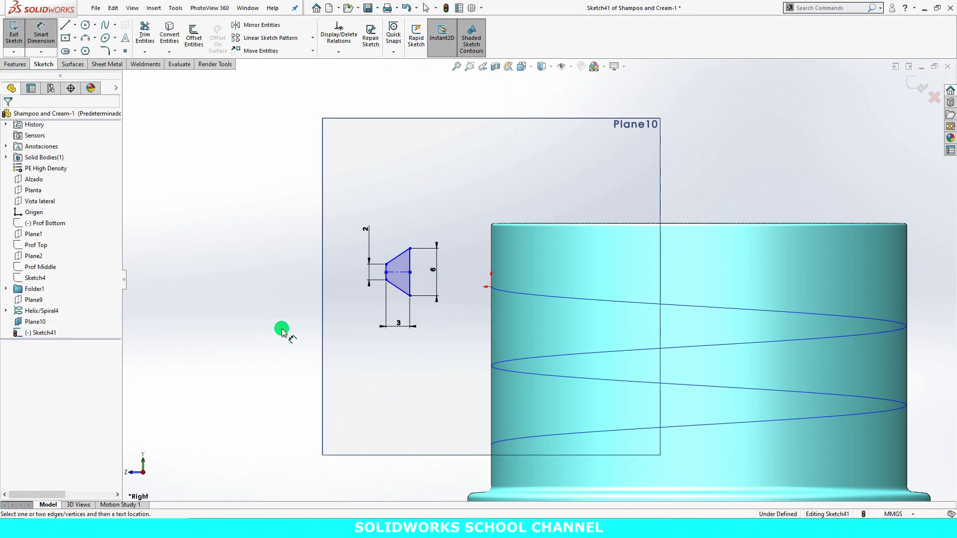
{"action": "right_click", "coordinate": [282, 331]}
{"action": "left_click", "coordinate": [310, 399]}
{"action": "left_click", "coordinate": [399, 272]}
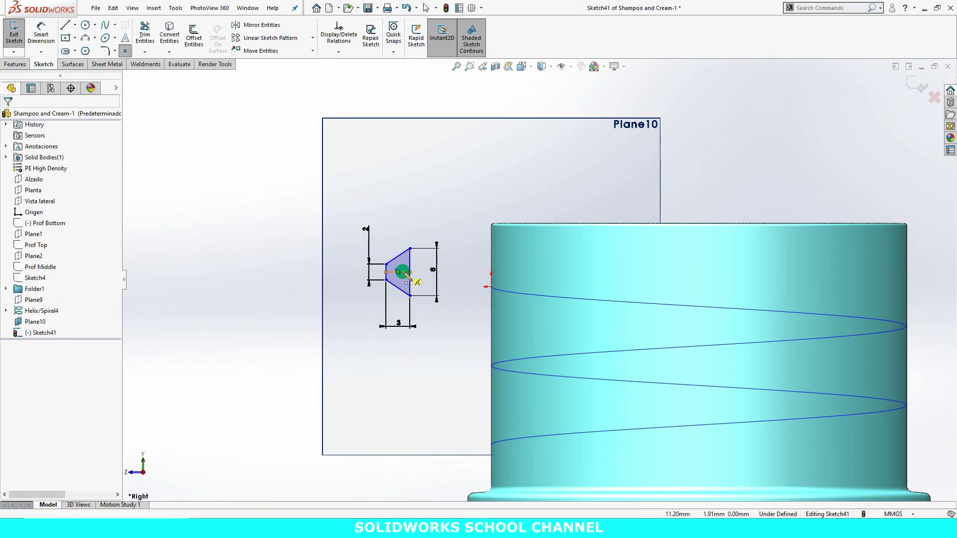
{"action": "key", "text": "Escape"}
- Add a 1 mm offset dimension to the top of the profile
{"action": "key", "text": "s"}
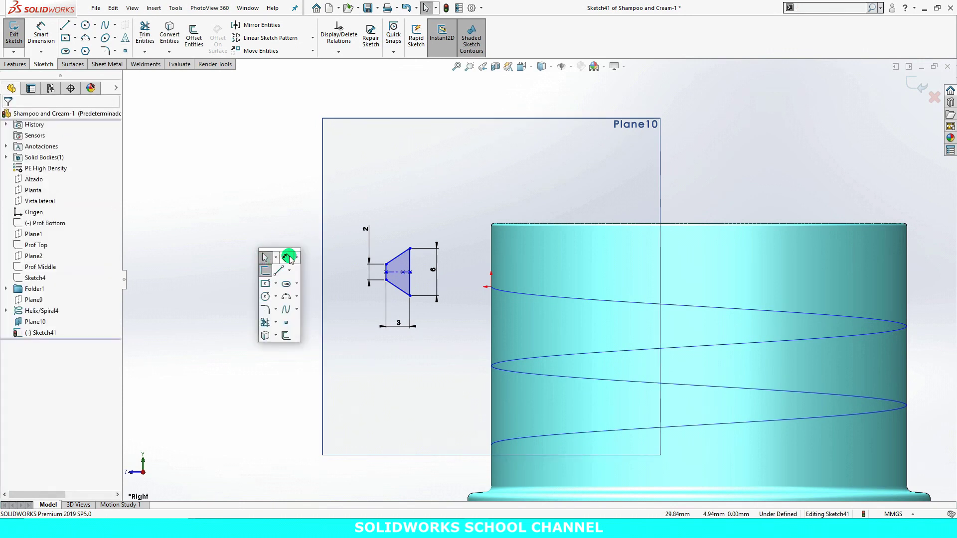
{"action": "left_click", "coordinate": [286, 252]}
{"action": "left_click", "coordinate": [411, 263]}
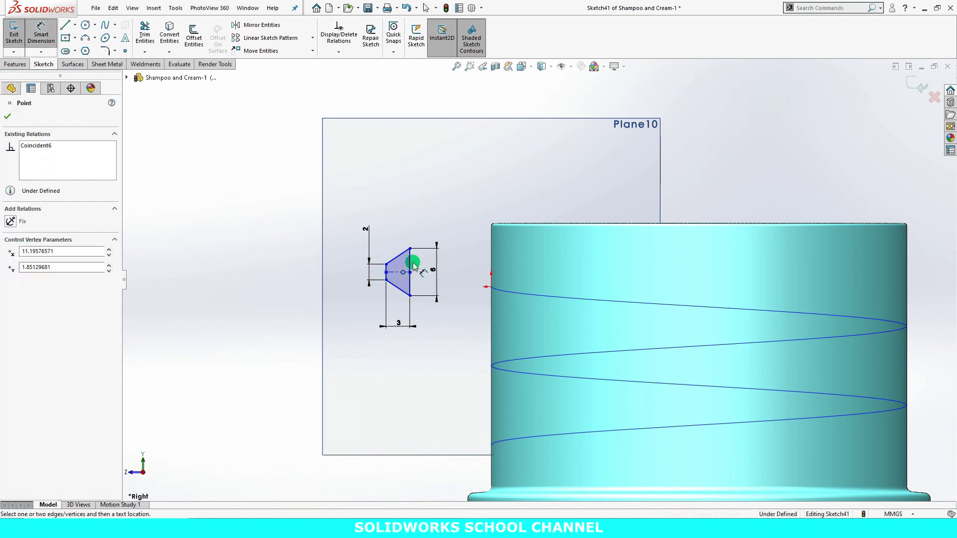
{"action": "left_click", "coordinate": [481, 172]}
{"action": "type", "text": "1"}
{"action": "key", "text": "Return"}
{"action": "key", "text": "Escape"}
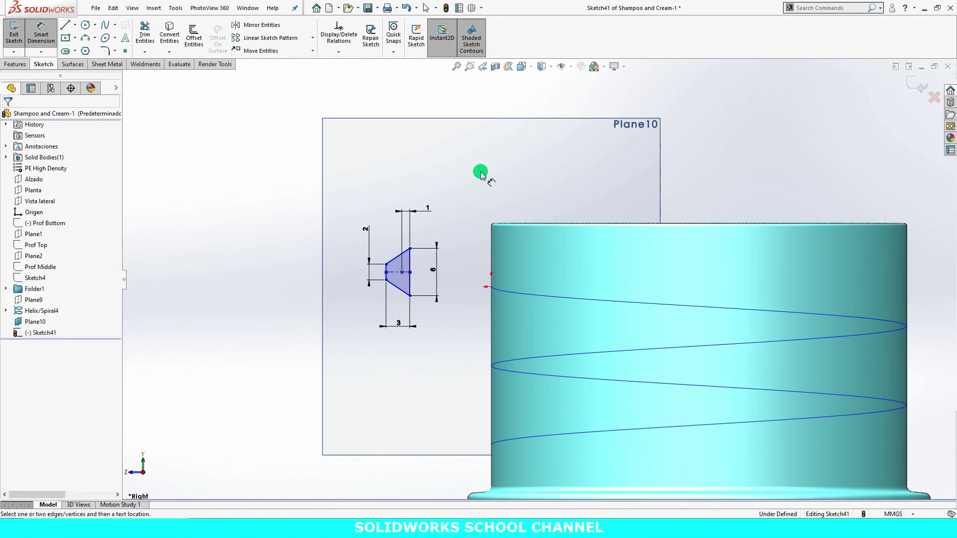
{"action": "key", "text": "Escape"}
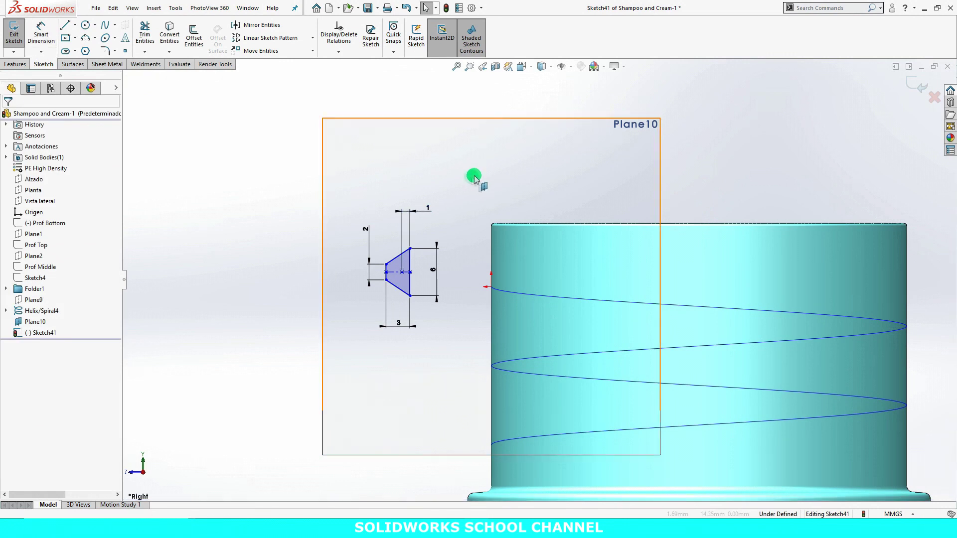
- Make the profile's centre point pierce the helix, fully defining Sketch41
{"action": "middle_click_drag", "start_coordinate": [472, 186], "coordinate": [491, 205]}
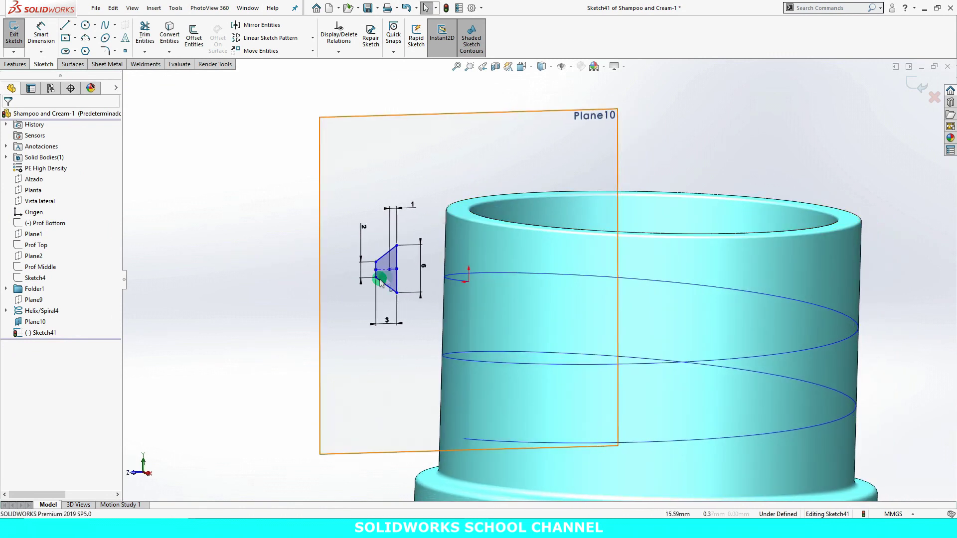
{"action": "left_click", "coordinate": [391, 270]}
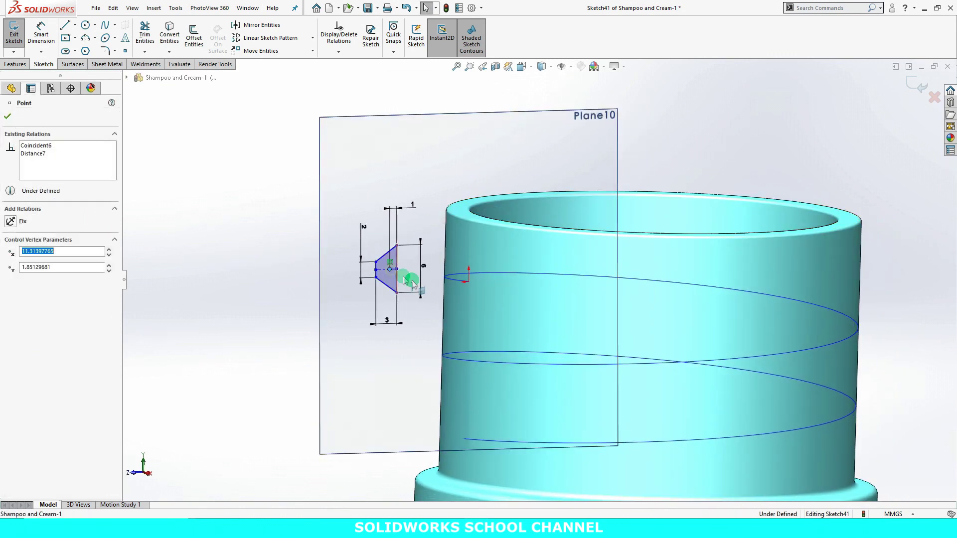
{"action": "left_click", "coordinate": [450, 279], "text": "ctrl"}
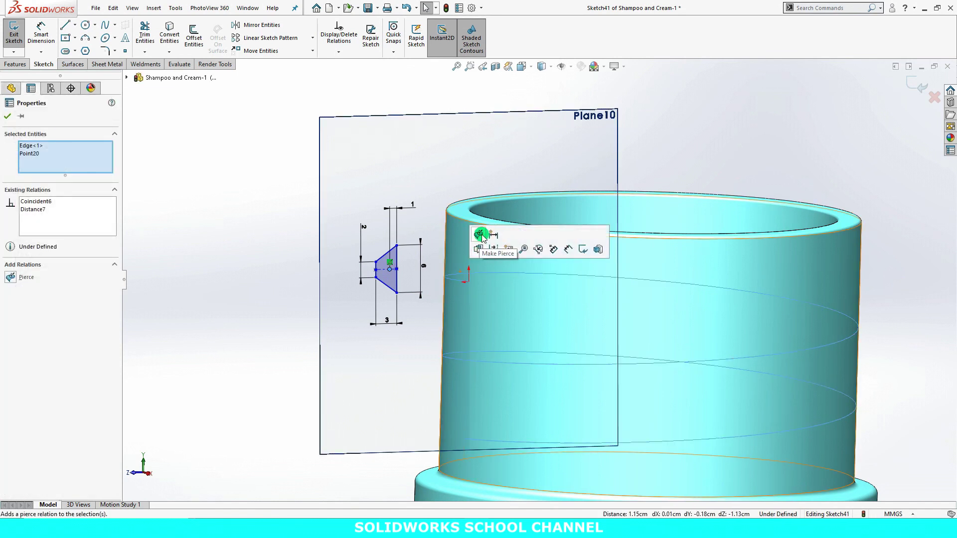
{"action": "left_click", "coordinate": [487, 231]}
{"action": "left_click", "coordinate": [254, 281]}
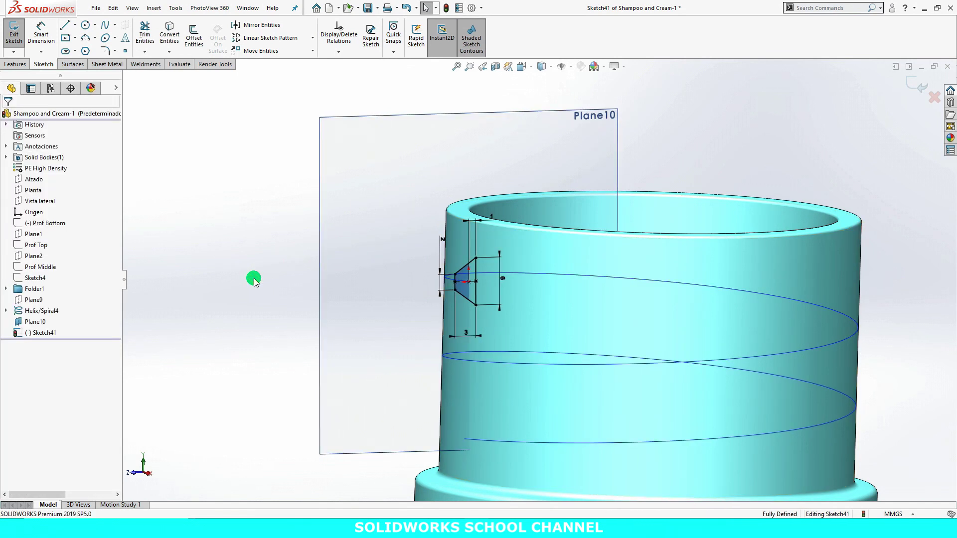
{"action": "left_click", "coordinate": [483, 66]}
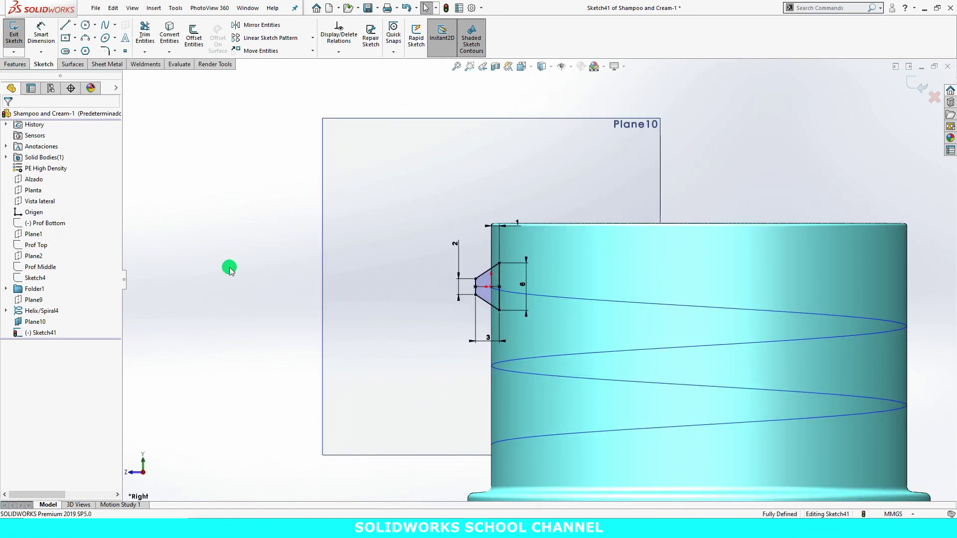
{"action": "key", "text": "ctrl+b"}
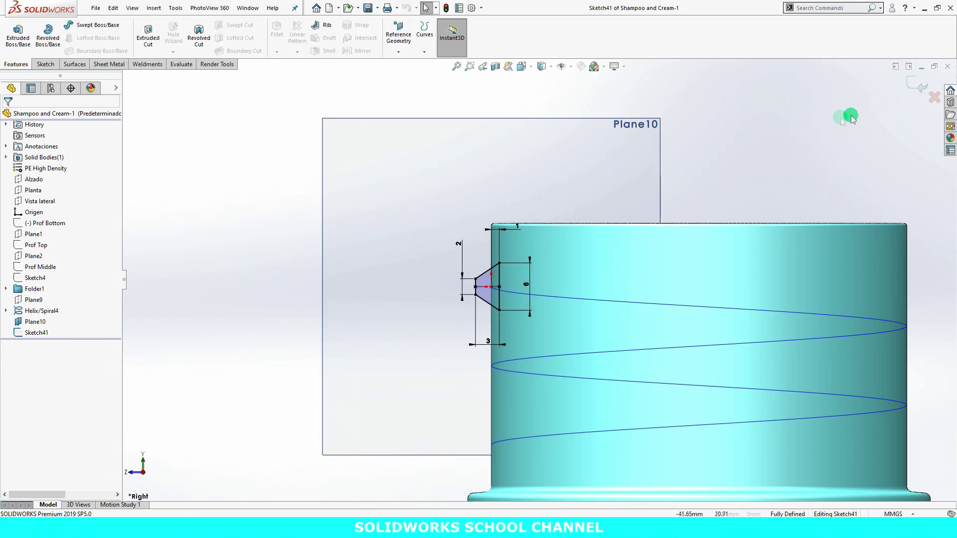
- Exit the sketch and sweep Sketch41 along Helix/Spiral4 to create Sweep1
{"action": "left_click", "coordinate": [914, 88]}
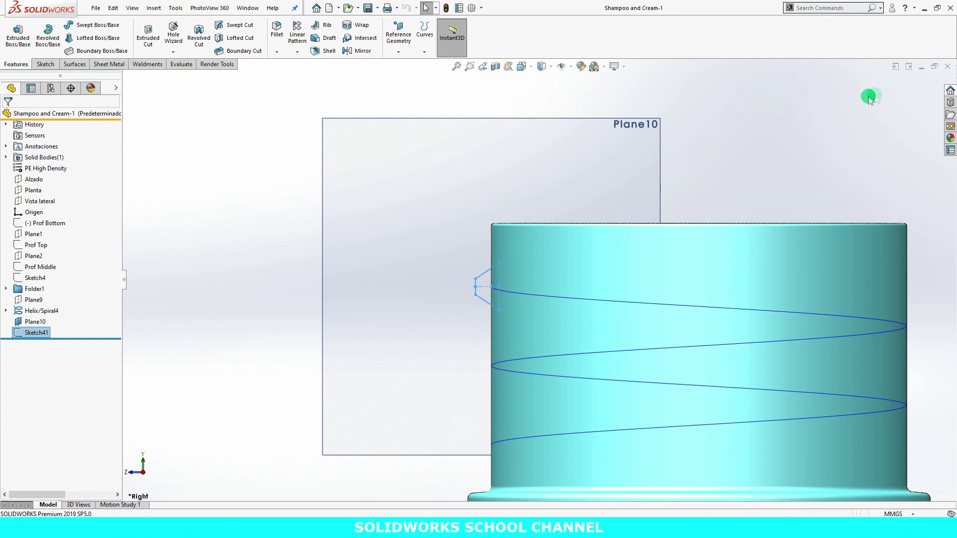
{"action": "left_click", "coordinate": [753, 155]}
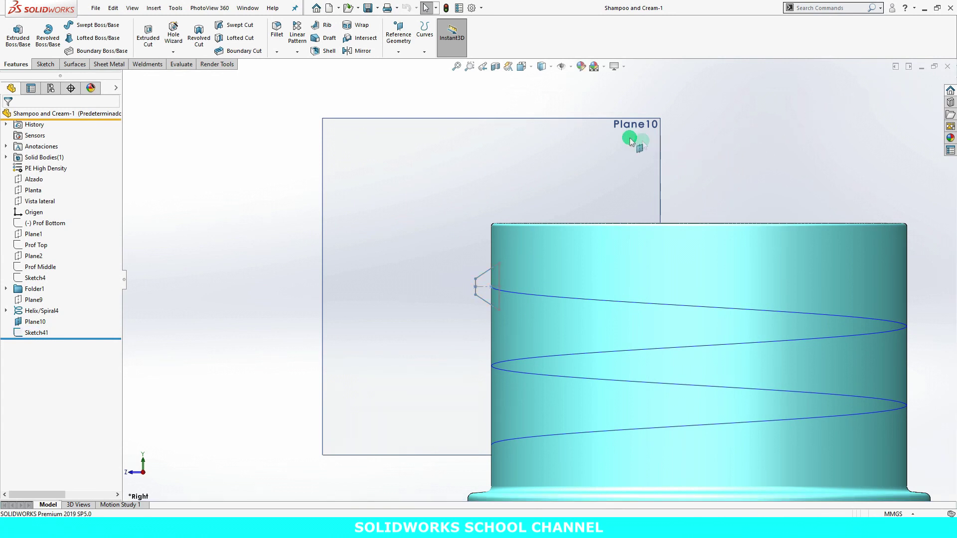
{"action": "left_click", "coordinate": [89, 26]}
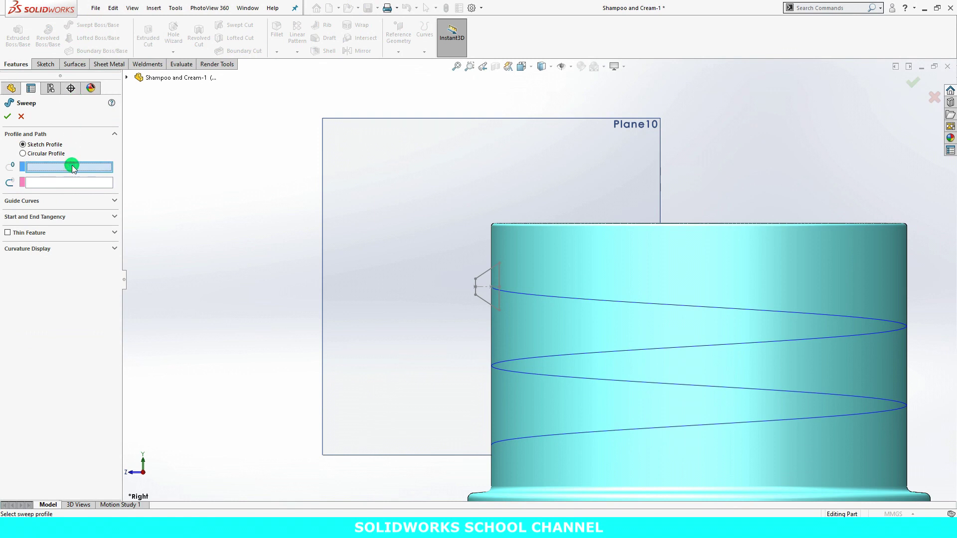
{"action": "left_click", "coordinate": [488, 305]}
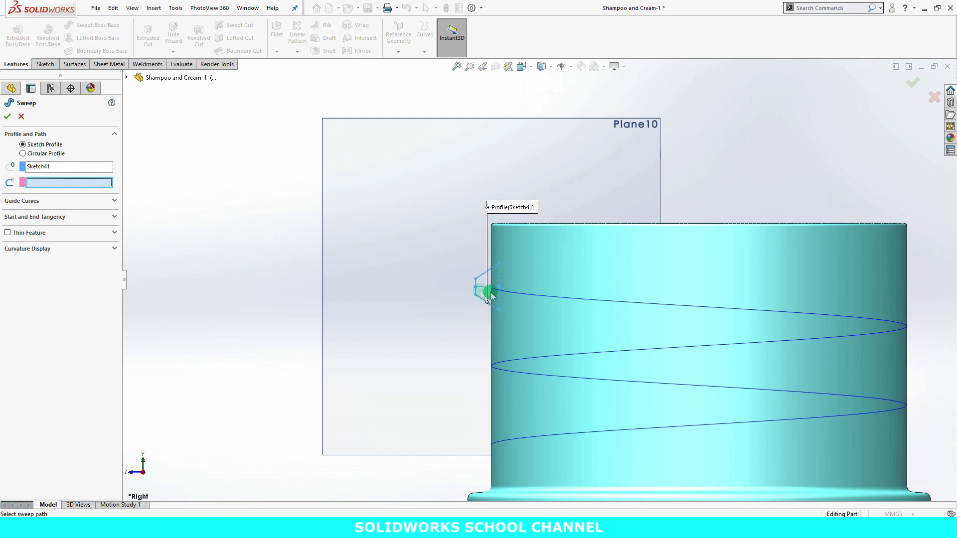
{"action": "left_click", "coordinate": [536, 298]}
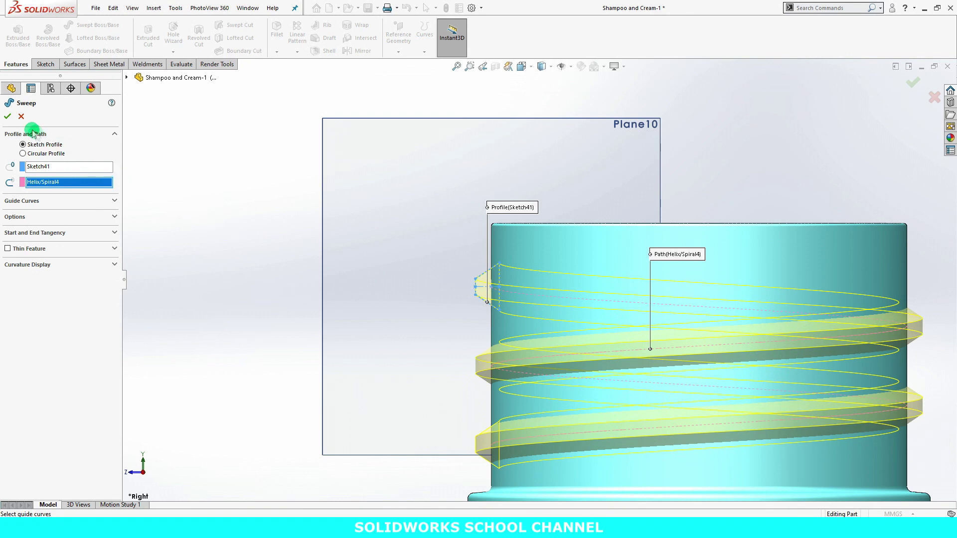
{"action": "left_click", "coordinate": [7, 116]}
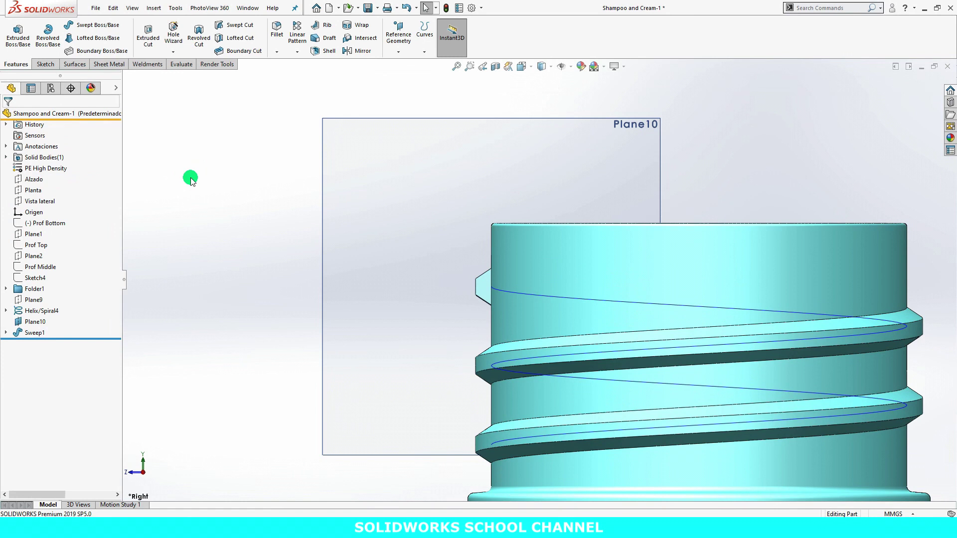
- Hide Plane10 and the Helix/Spiral4 curve, leaving the swept thread visible
{"action": "right_click", "coordinate": [331, 198]}
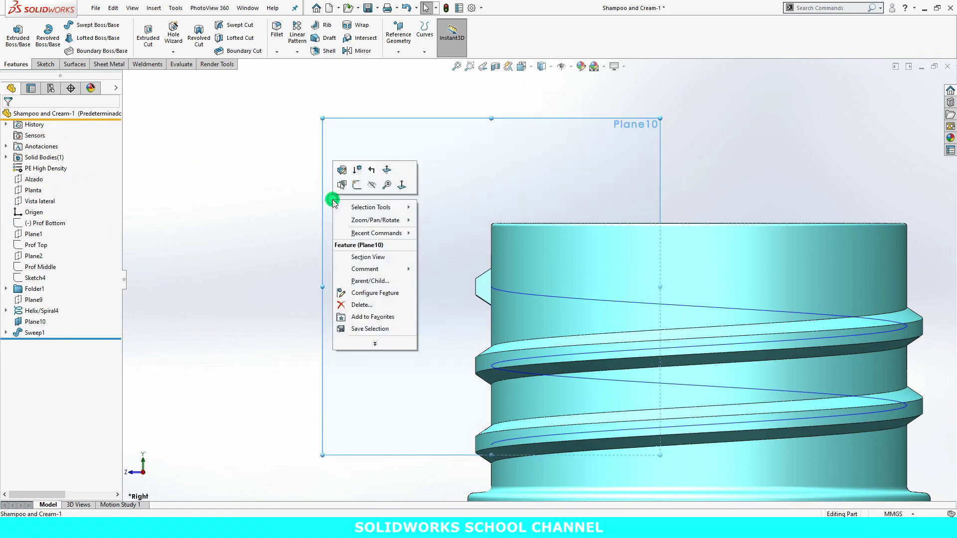
{"action": "left_click", "coordinate": [369, 187]}
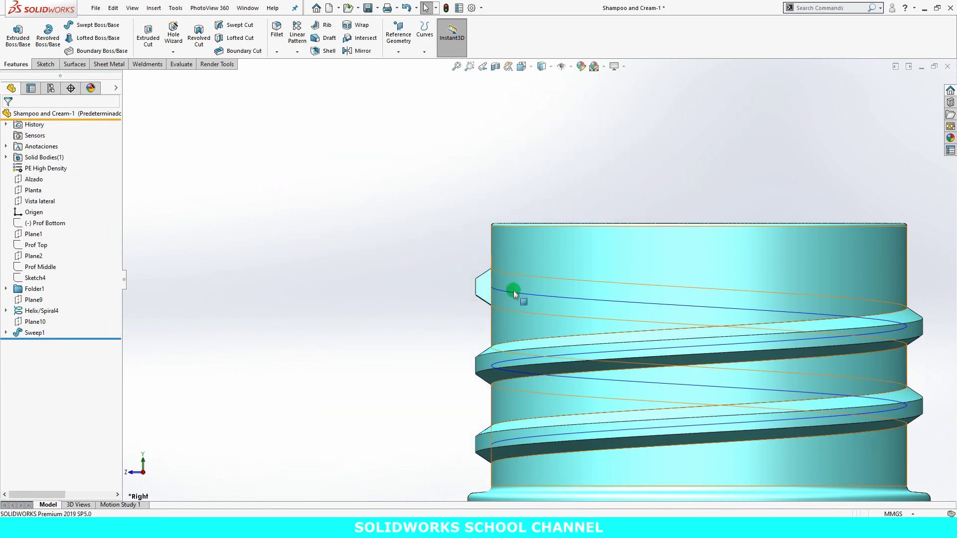
{"action": "middle_click_drag", "start_coordinate": [428, 279], "coordinate": [348, 190], "text": "ctrl"}
{"action": "left_click", "coordinate": [472, 199]}
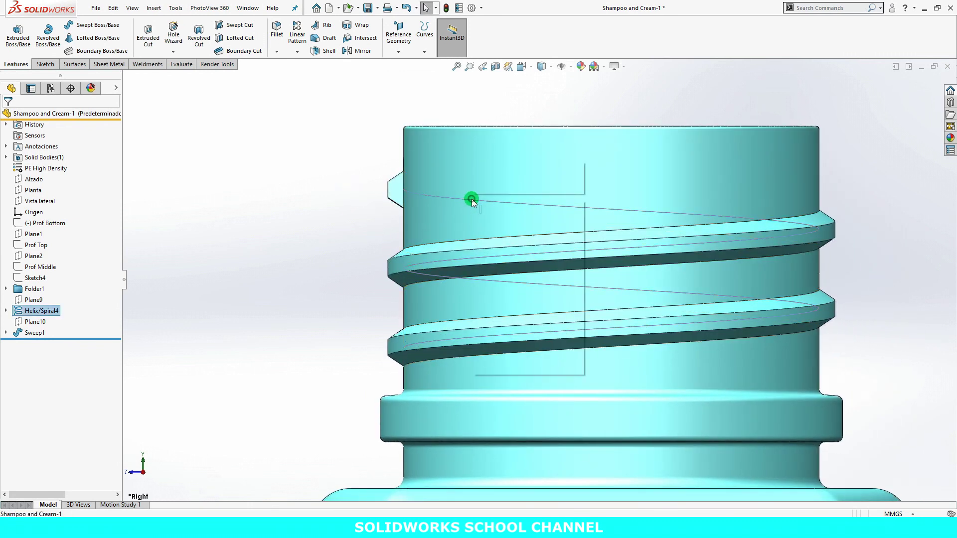
{"action": "right_click", "coordinate": [472, 199]}
{"action": "left_click", "coordinate": [493, 183]}
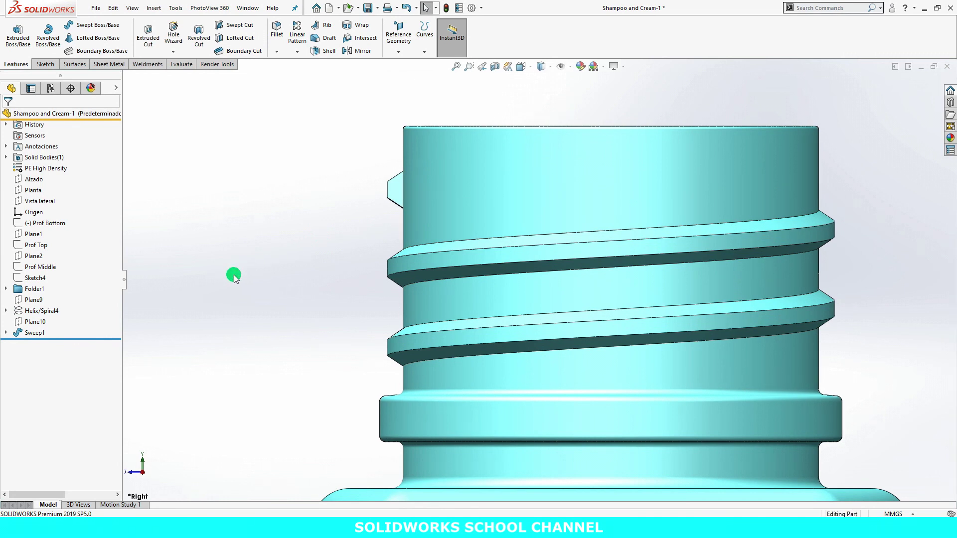
- Edit Sweep1 to turn off Merge result so the thread becomes a separate solid body
{"action": "right_click", "coordinate": [37, 333]}
{"action": "left_click", "coordinate": [46, 286]}
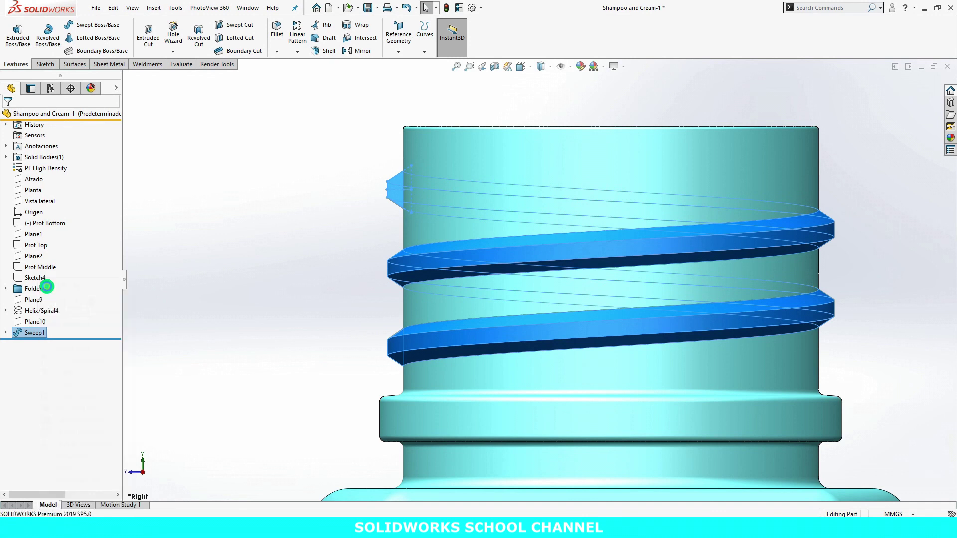
{"action": "left_click", "coordinate": [22, 295]}
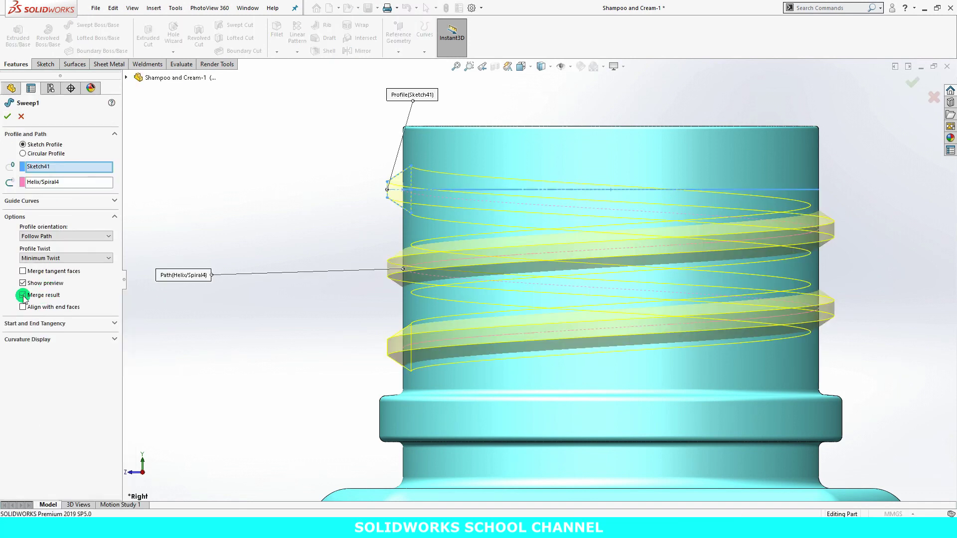
{"action": "left_click", "coordinate": [7, 116]}
{"action": "left_click", "coordinate": [395, 187]}
- Sketch on the thread's end face and convert its trapezoid outline into Sketch42 lines
{"action": "right_click", "coordinate": [395, 188]}
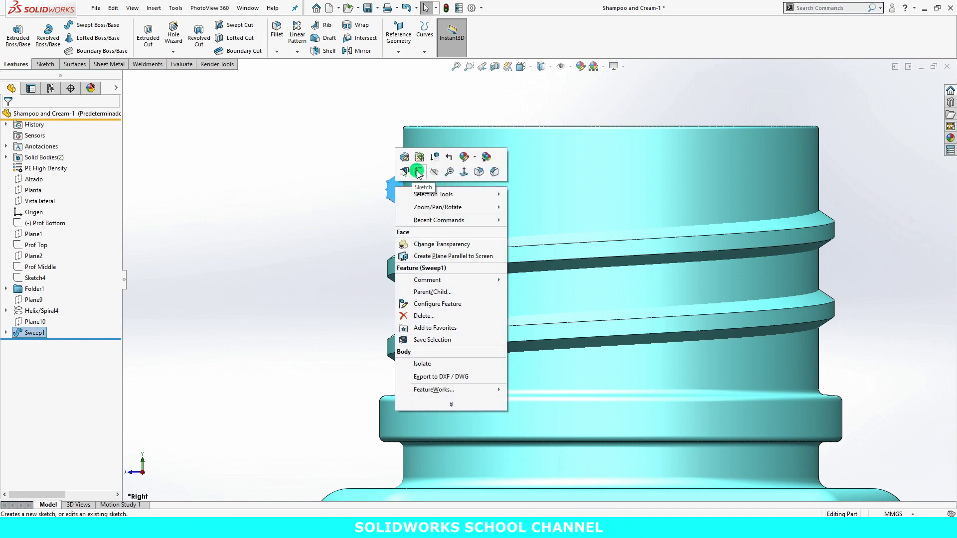
{"action": "left_click", "coordinate": [418, 172]}
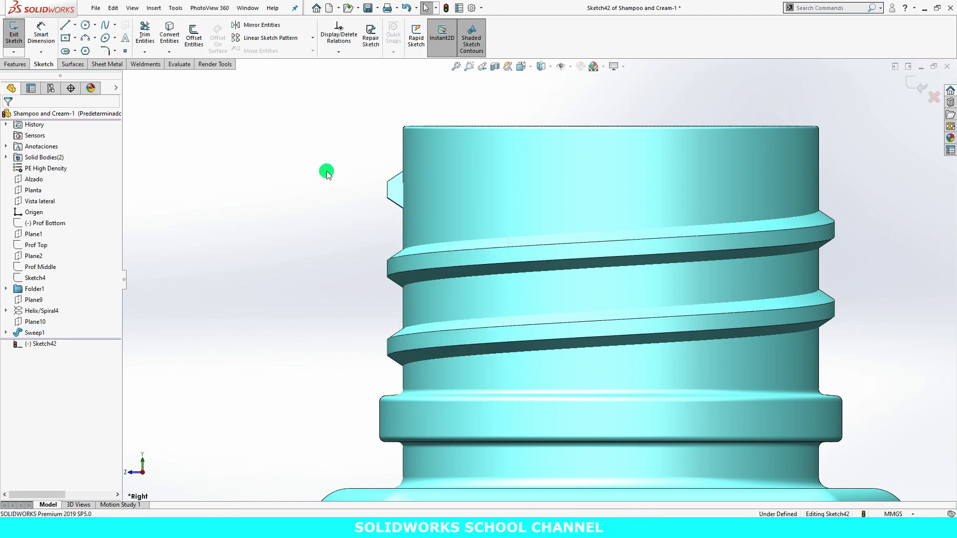
{"action": "left_click", "coordinate": [170, 32]}
{"action": "left_click", "coordinate": [393, 190]}
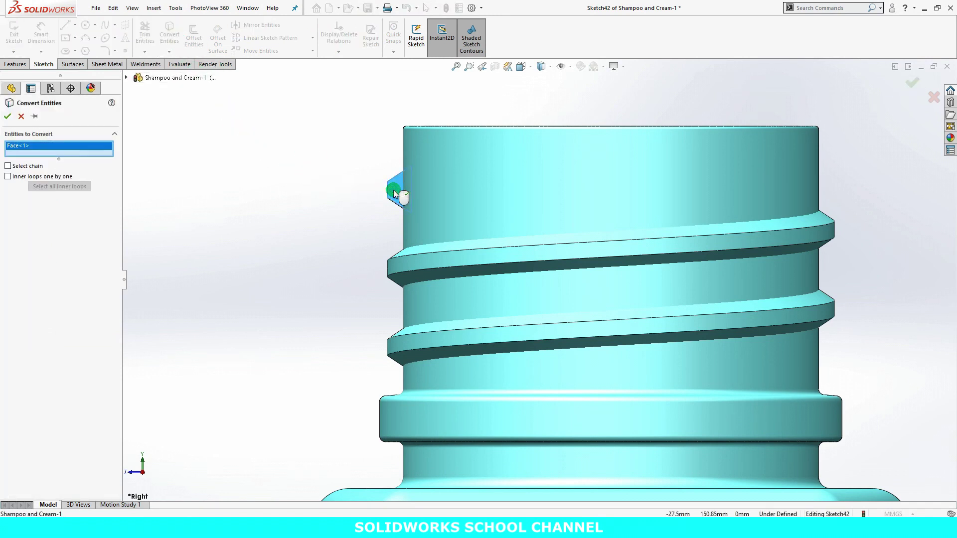
{"action": "left_click", "coordinate": [8, 116]}
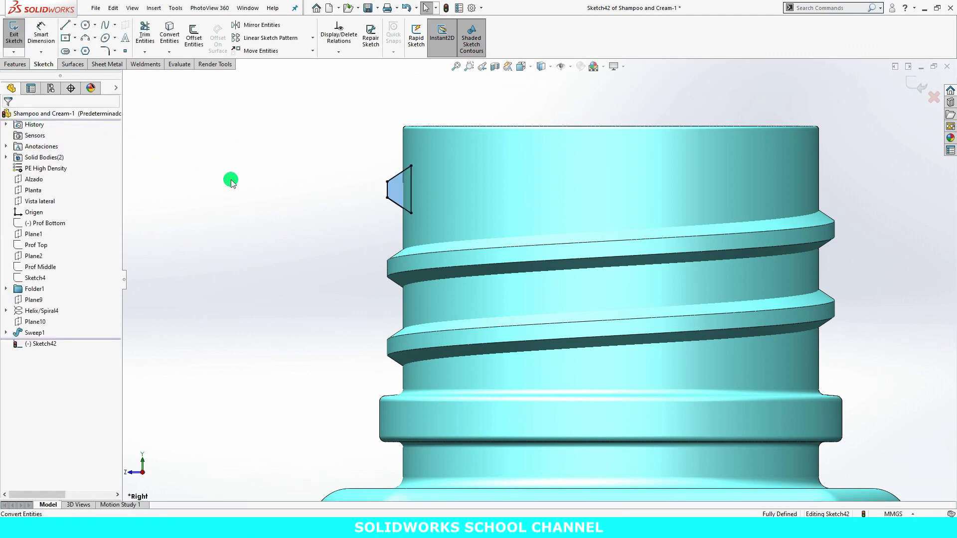
{"action": "left_click", "coordinate": [15, 65]}
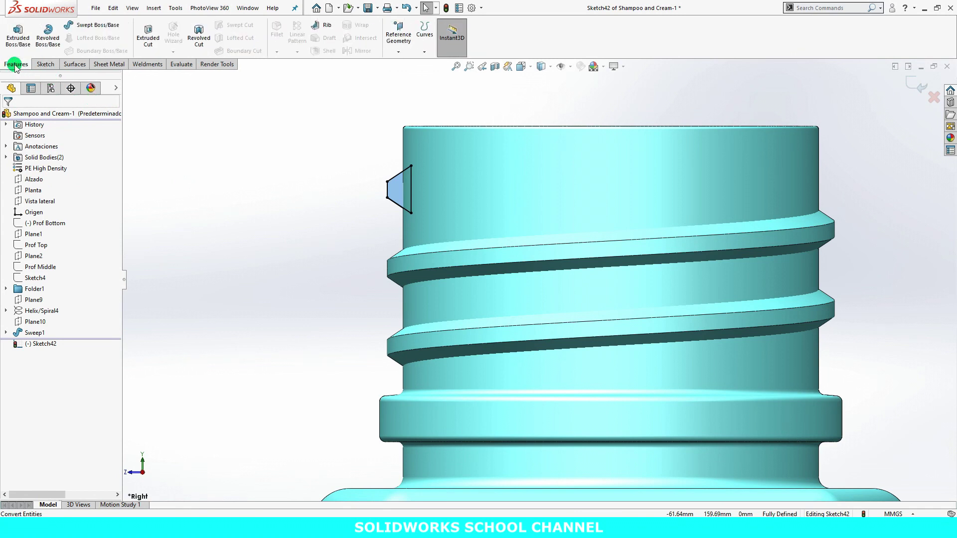
- Revolve Sketch42 100° about Line16 with Merge result off, tapering the upper thread end
{"action": "left_click", "coordinate": [48, 33]}
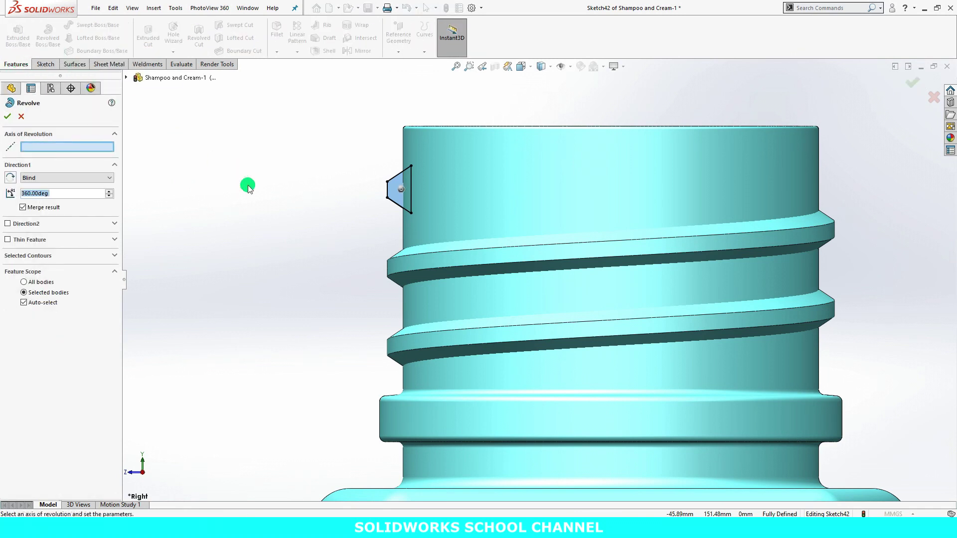
{"action": "left_click", "coordinate": [411, 197]}
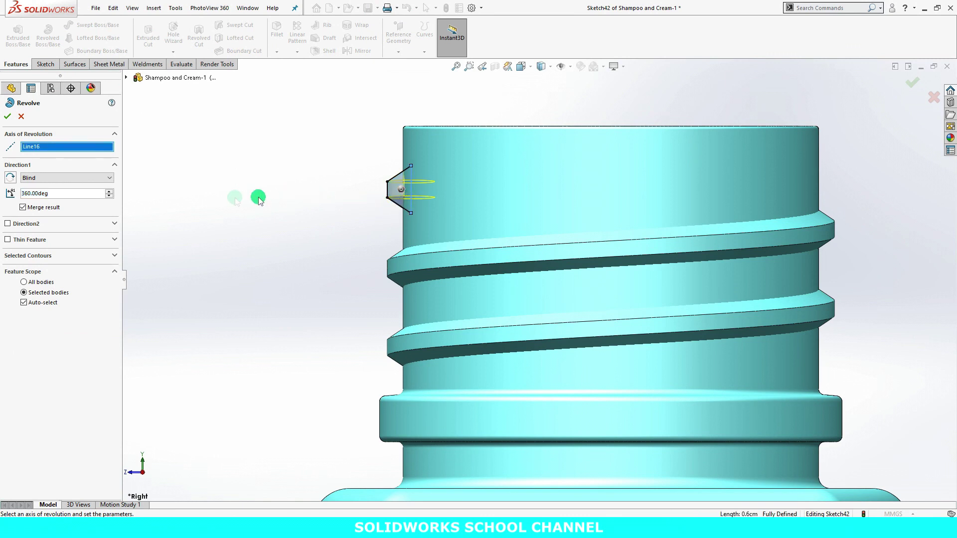
{"action": "left_click_drag", "start_coordinate": [59, 194], "coordinate": [14, 212]}
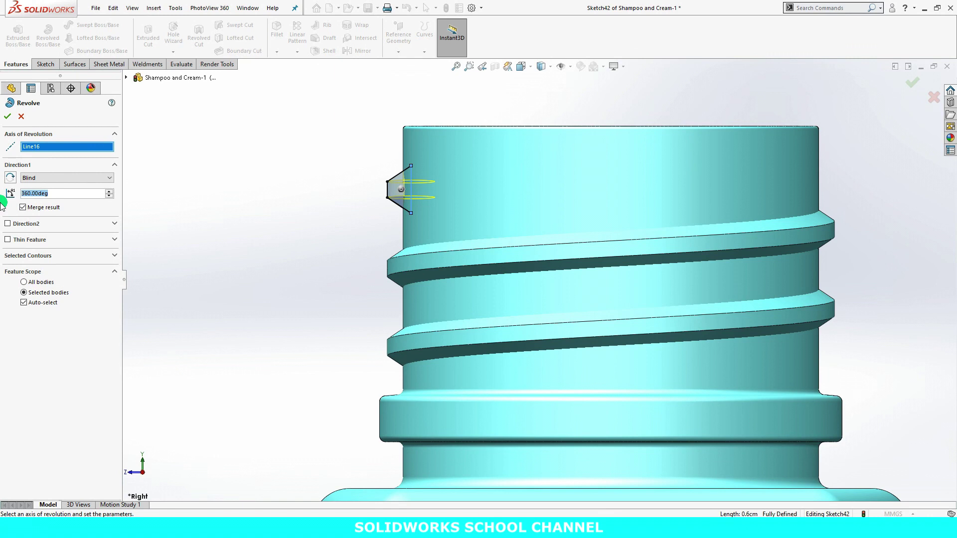
{"action": "type", "text": "100"}
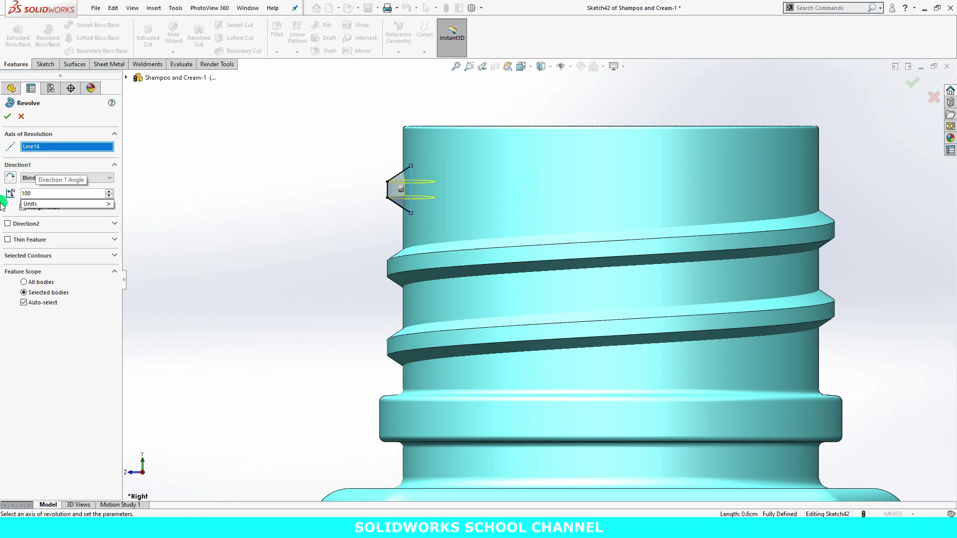
{"action": "key", "text": "Return"}
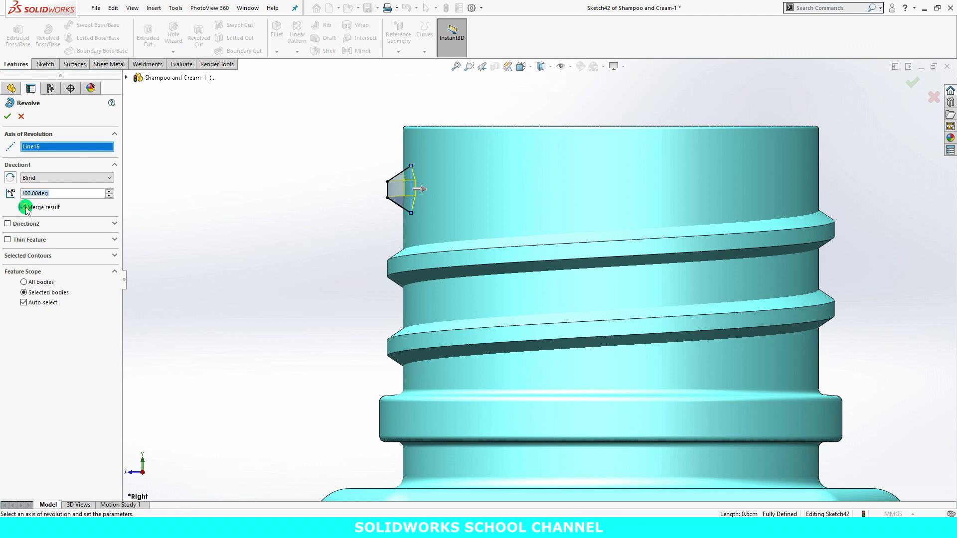
{"action": "left_click", "coordinate": [23, 208]}
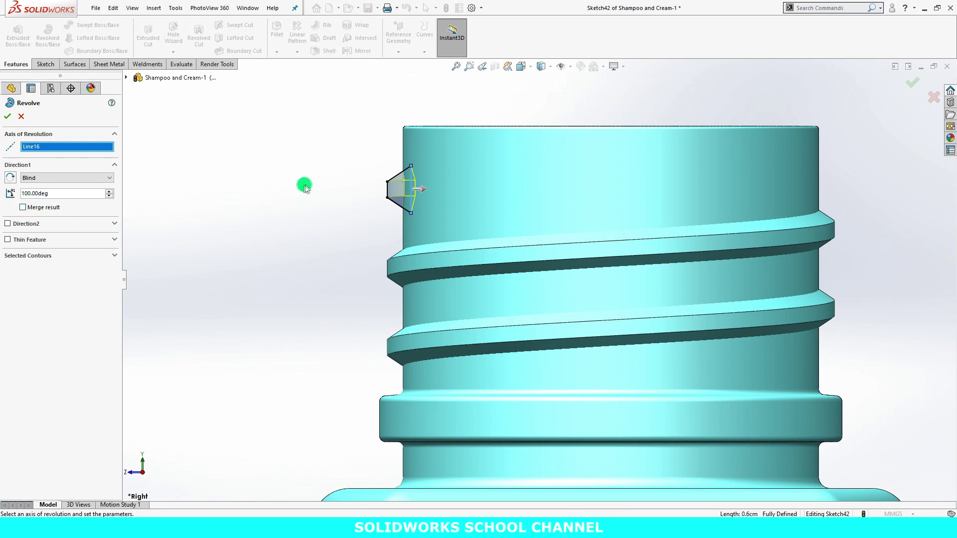
{"action": "middle_click_drag", "start_coordinate": [305, 184], "coordinate": [329, 265]}
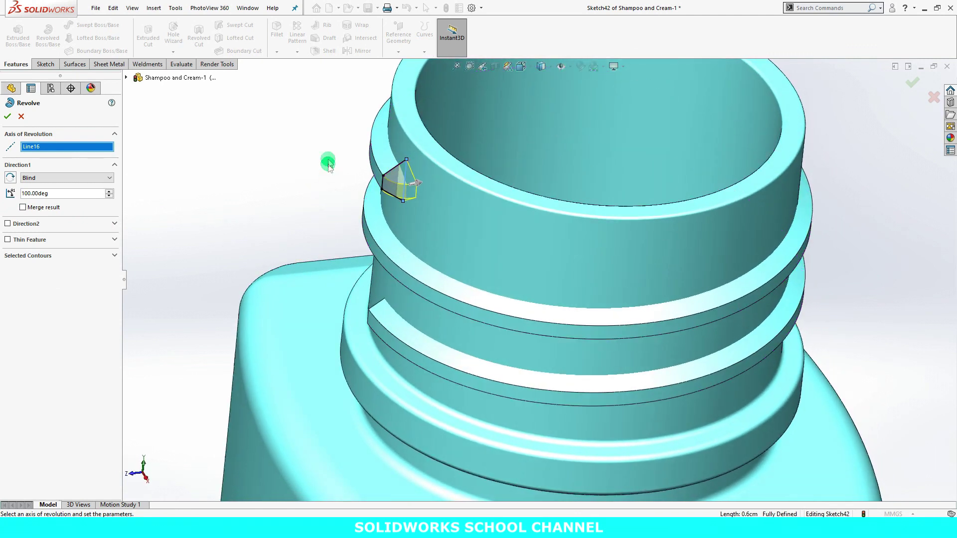
{"action": "scroll", "coordinate": [328, 157], "scroll_direction": "down", "scroll_amount": 4}
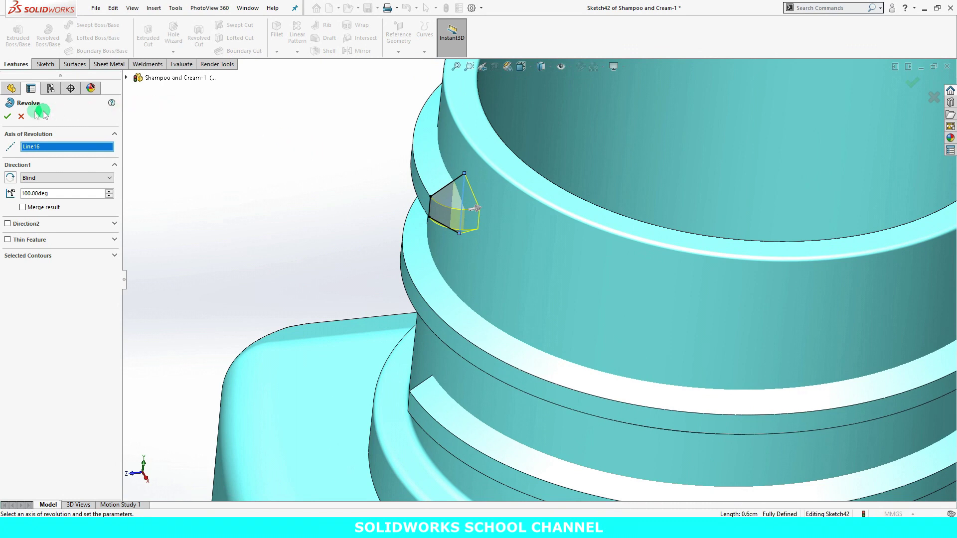
{"action": "left_click", "coordinate": [7, 117]}
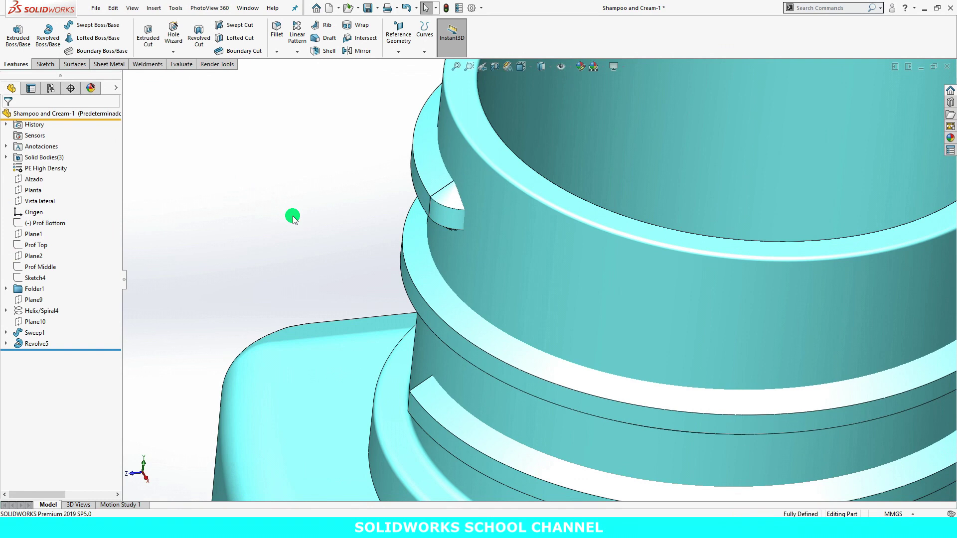
- Create Sketch43 on the lower thread-end face holding its converted trapezoid outline
{"action": "scroll", "coordinate": [299, 227], "scroll_direction": "up", "scroll_amount": 4}
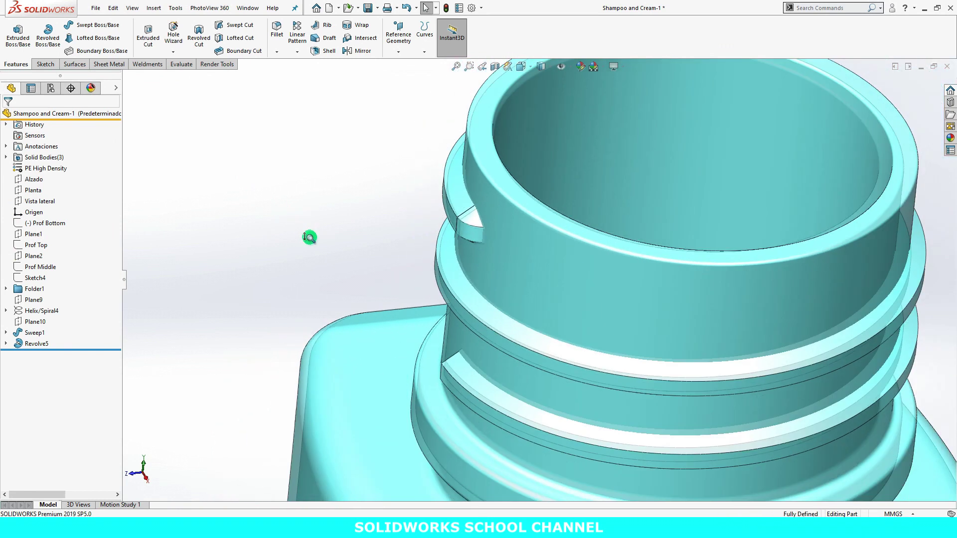
{"action": "middle_click_drag", "start_coordinate": [380, 266], "coordinate": [445, 310], "text": "ctrl"}
{"action": "scroll", "coordinate": [320, 218], "scroll_direction": "up", "scroll_amount": 3}
{"action": "scroll", "coordinate": [524, 299], "scroll_direction": "down", "scroll_amount": 8}
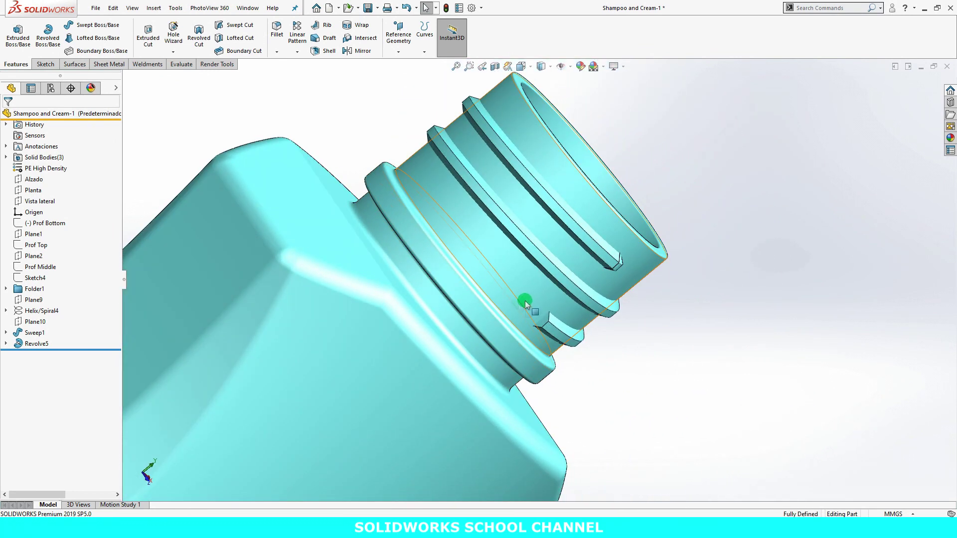
{"action": "right_click", "coordinate": [533, 330]}
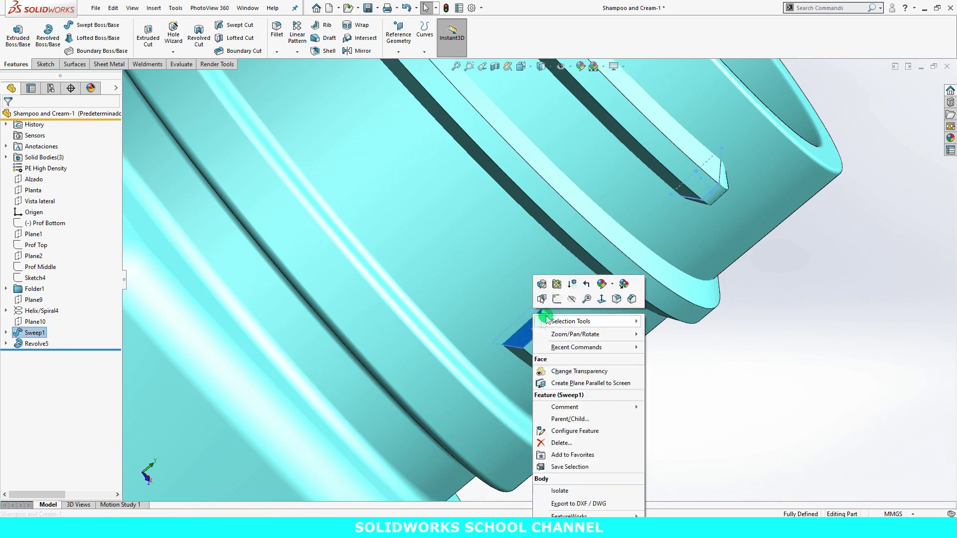
{"action": "left_click", "coordinate": [557, 302]}
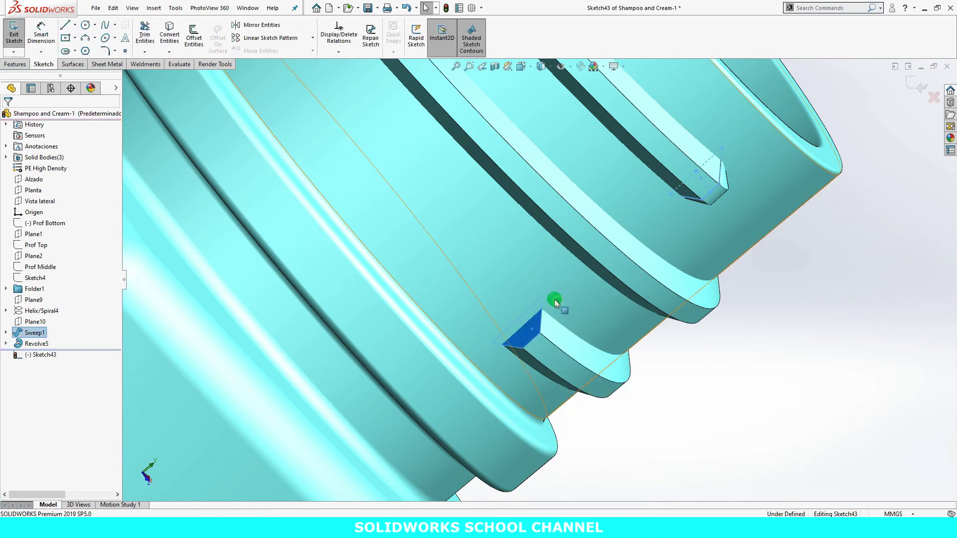
{"action": "left_click", "coordinate": [170, 35]}
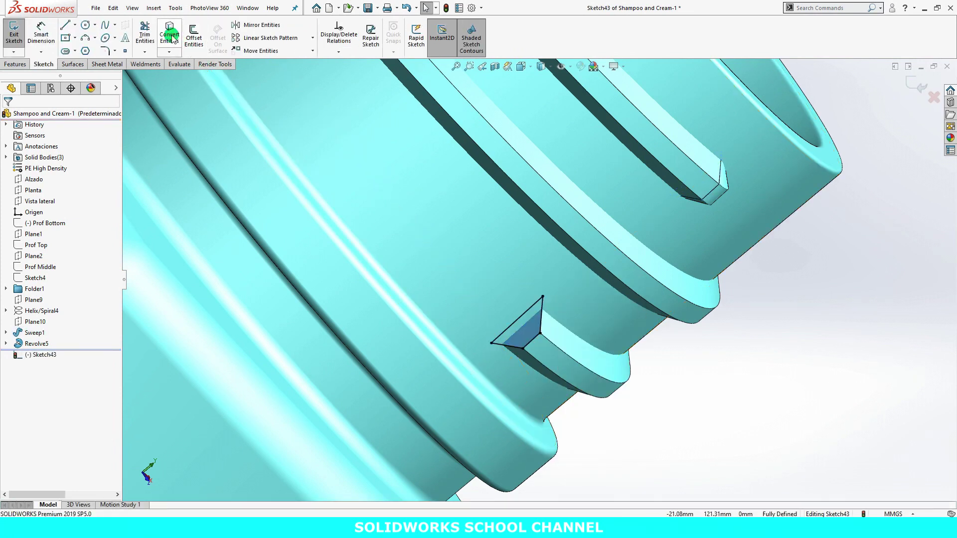
{"action": "left_click", "coordinate": [15, 64]}
- Revolve Sketch43 100° about Line14 as an unmerged body, tapering the lower thread end
{"action": "left_click", "coordinate": [47, 40]}
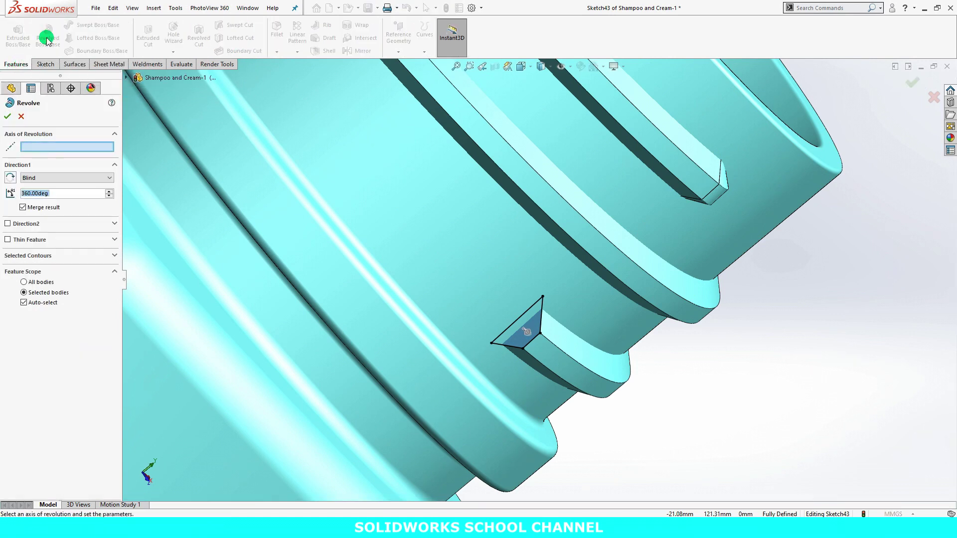
{"action": "left_click", "coordinate": [530, 310]}
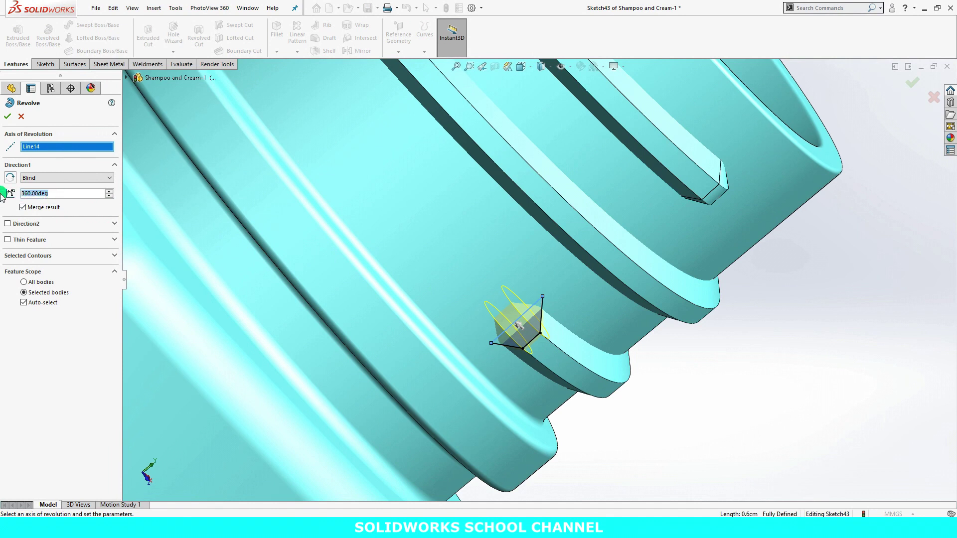
{"action": "type", "text": "100"}
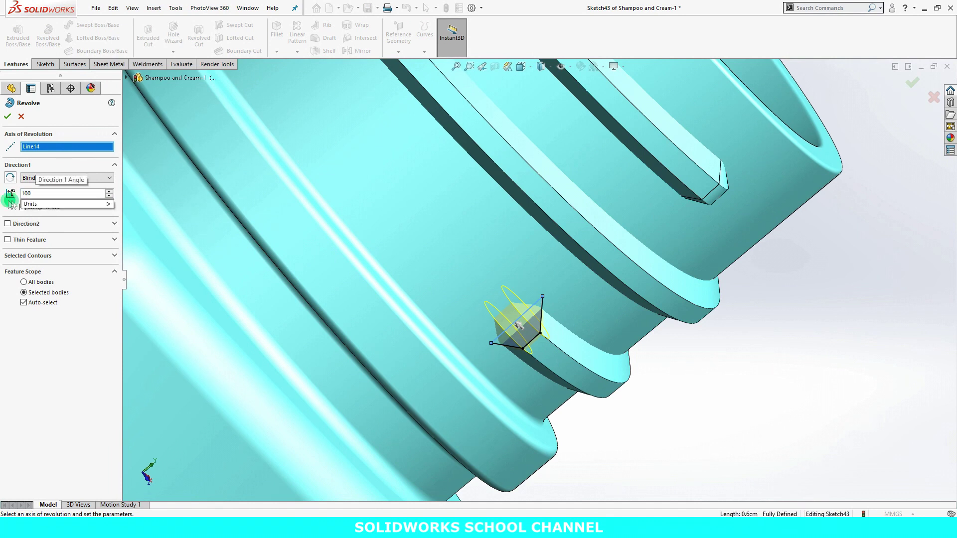
{"action": "left_click", "coordinate": [4, 212]}
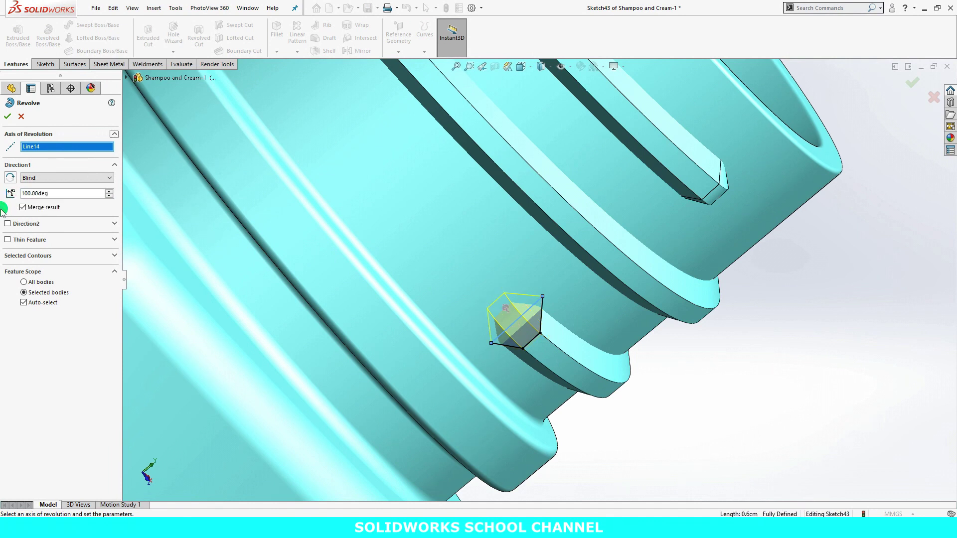
{"action": "middle_click_drag", "start_coordinate": [272, 260], "coordinate": [209, 275]}
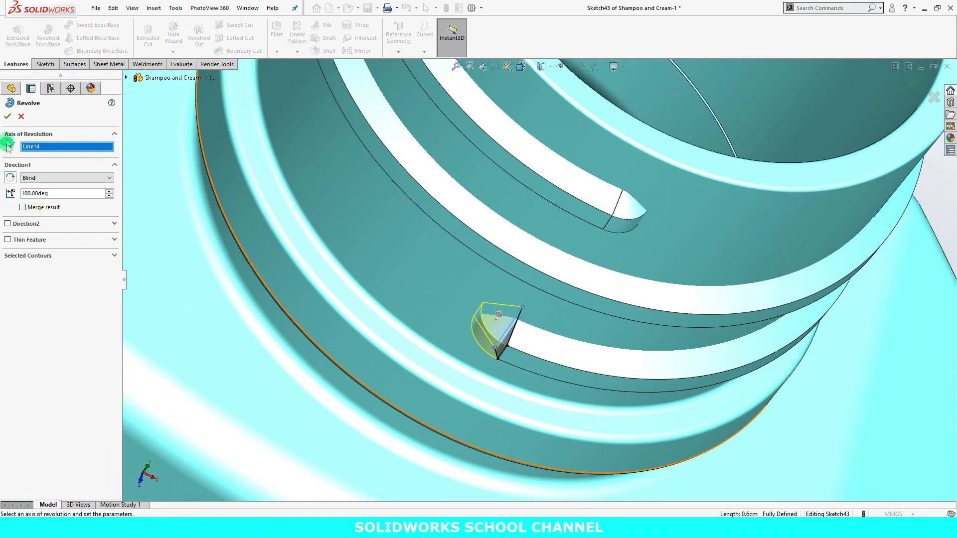
{"action": "left_click", "coordinate": [8, 116]}
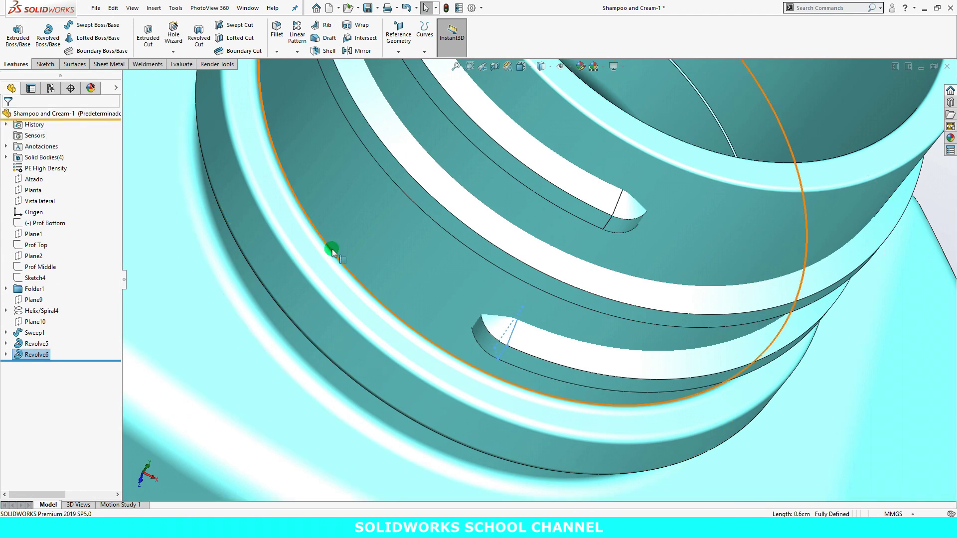
- Clear the selection and save the Shampoo and Cream-1 part
{"action": "scroll", "coordinate": [336, 269], "scroll_direction": "up", "scroll_amount": 3}
{"action": "scroll", "coordinate": [339, 274], "scroll_direction": "up", "scroll_amount": 5}
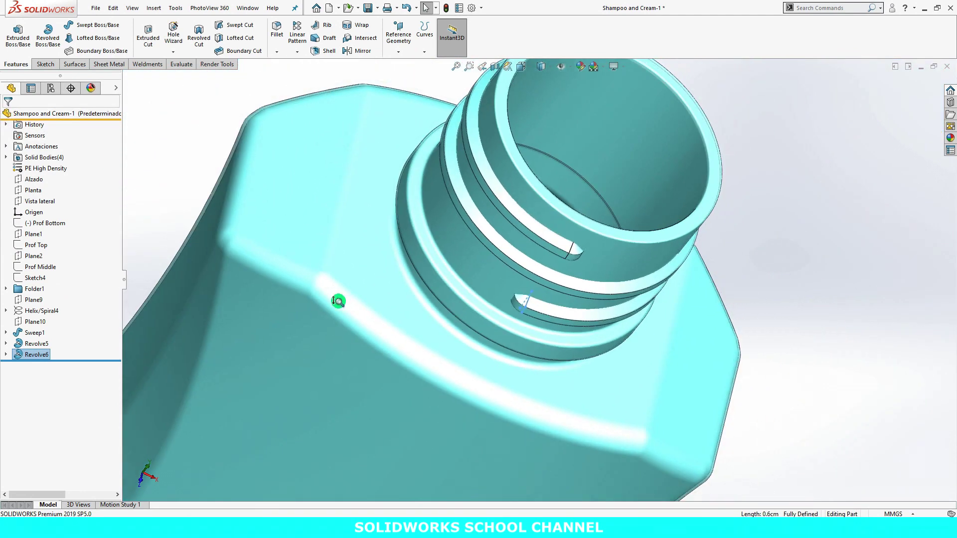
{"action": "middle_click_drag", "start_coordinate": [327, 319], "coordinate": [291, 269]}
{"action": "scroll", "coordinate": [417, 156], "scroll_direction": "down", "scroll_amount": 5}
{"action": "left_click", "coordinate": [361, 163]}
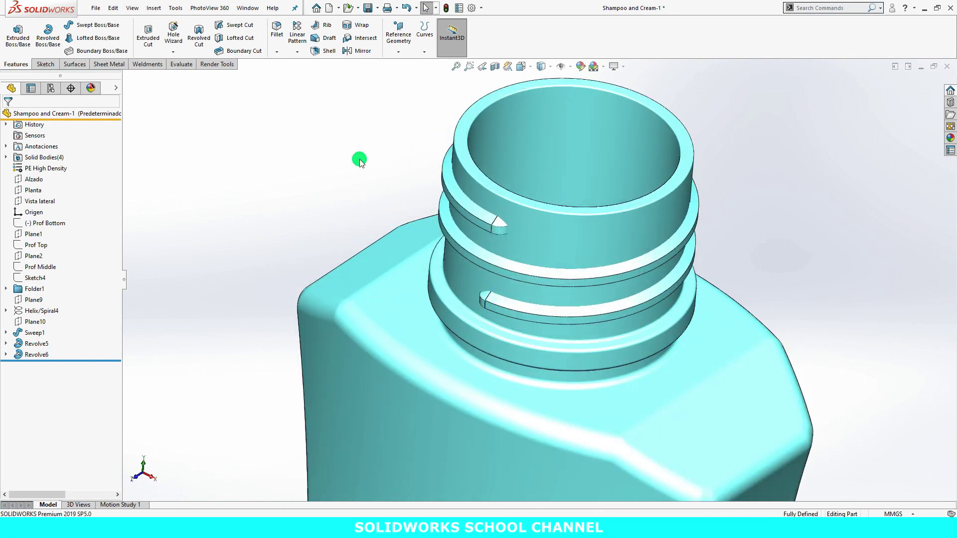
{"action": "key", "text": "ctrl+s"}
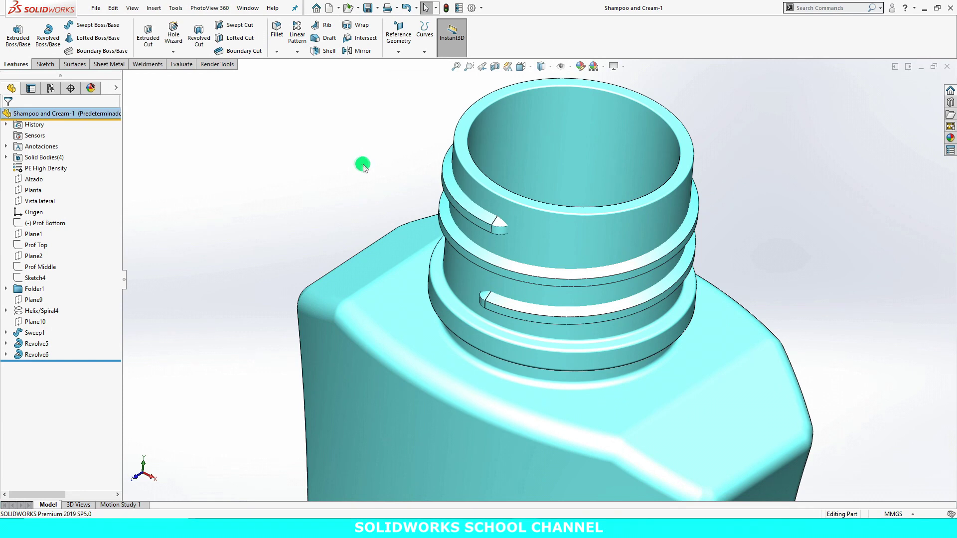
- Search the commands for 'com' to locate Combine
{"action": "left_click", "coordinate": [803, 8]}
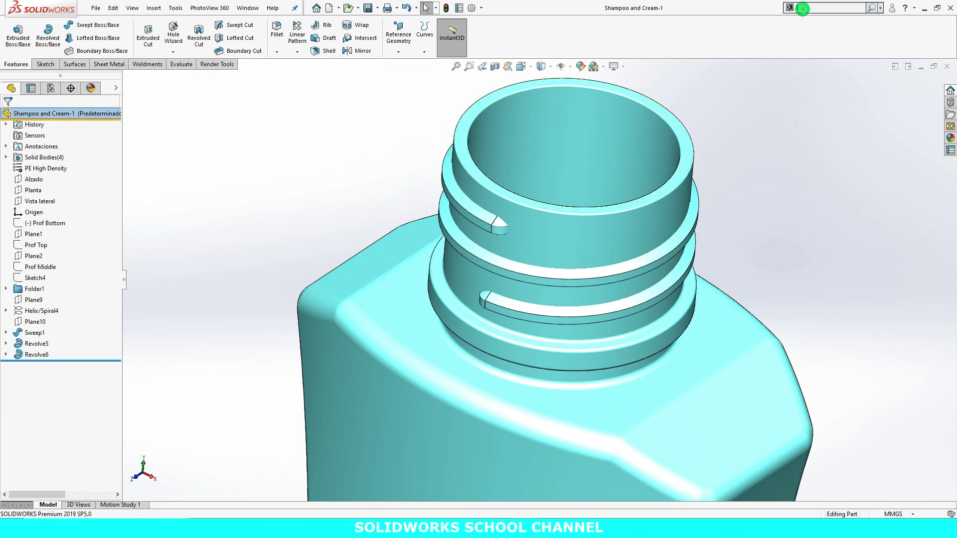
{"action": "type", "text": "com"}
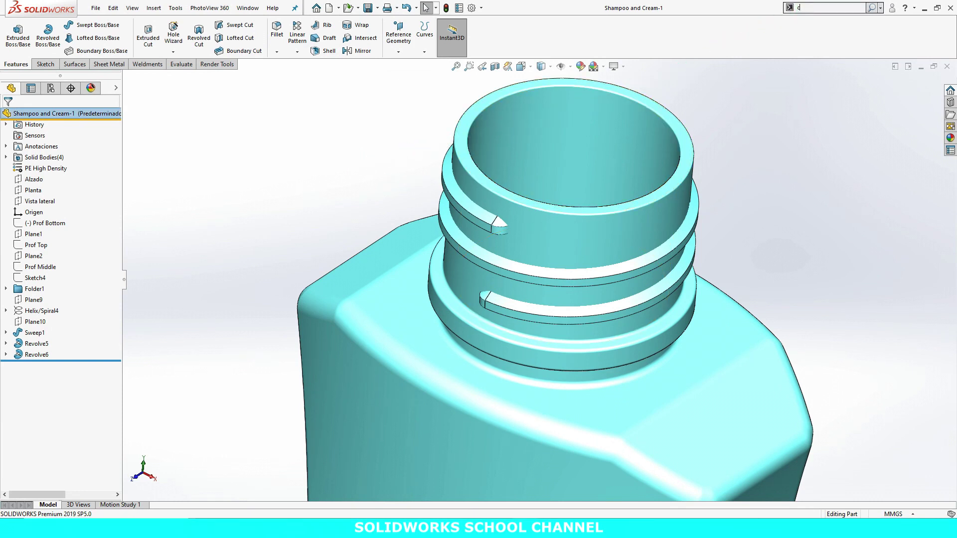